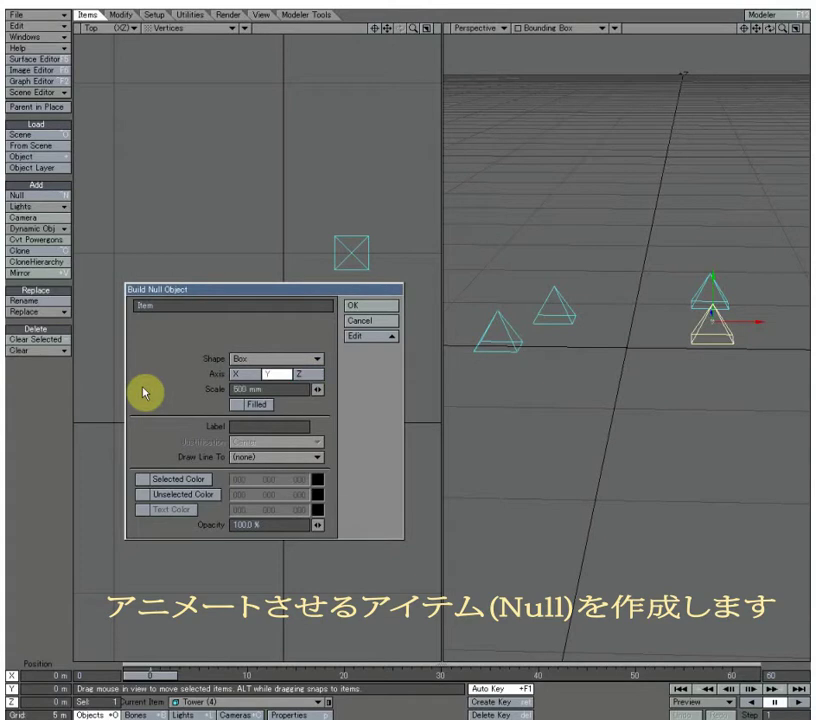
Step: Create a 500 mm box-shaped null named Item and set the timeline's last frame to 120
click(362, 306)
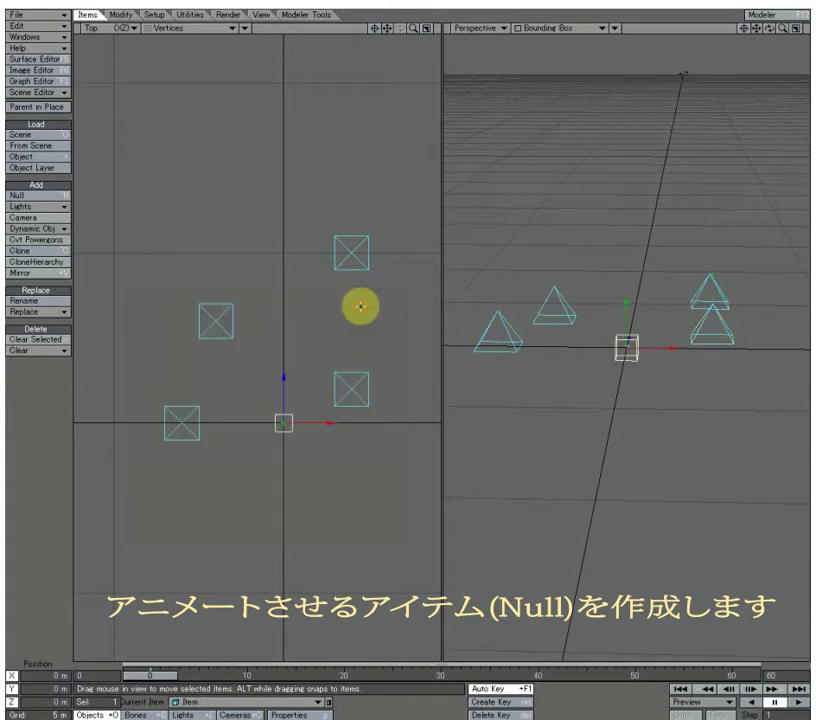
click(785, 675)
text(50)
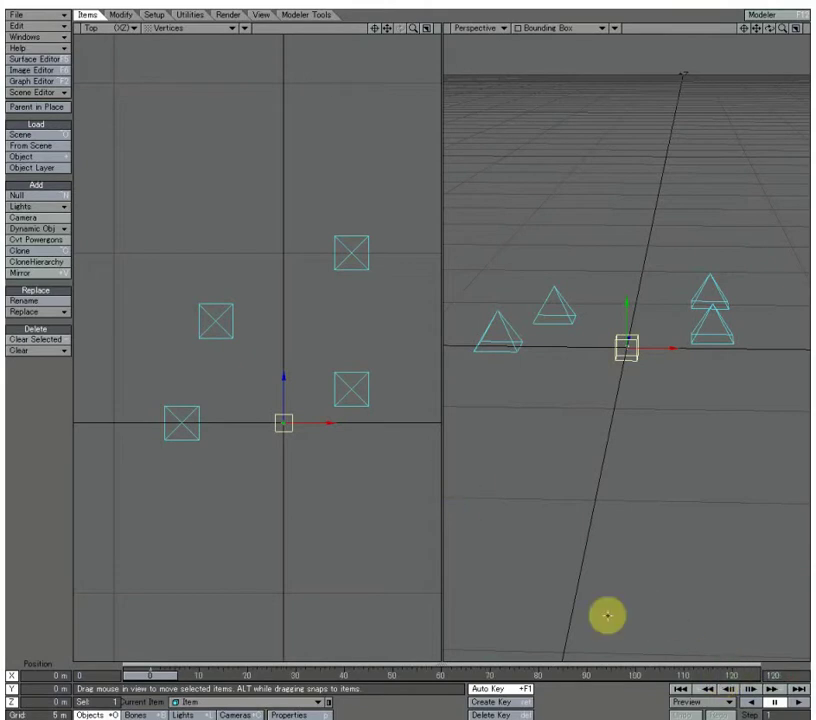
Step: Key the null at frame 120, slightly in front of the origin toward positive X and negative Z
click(735, 676)
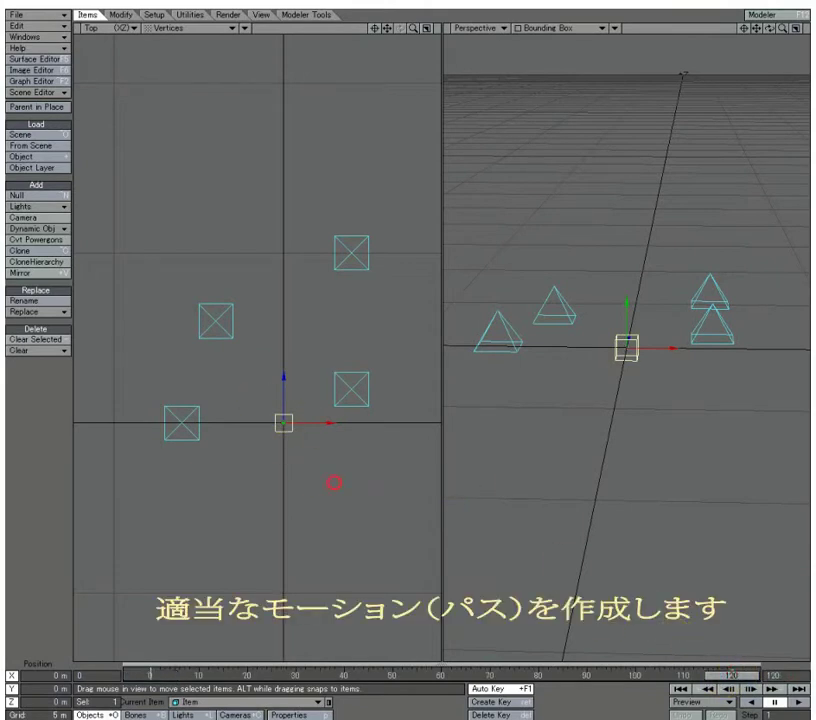
drag(331, 481, 338, 482)
mouse_move(205, 577)
mouse_down()
mouse_move(225, 621)
mouse_move(242, 630)
mouse_up()
Step: Key the null at frames 10, 30 and 20 so its path curves around the tower nearest negative X, passing X about -3.97 m at frame 20
click(200, 676)
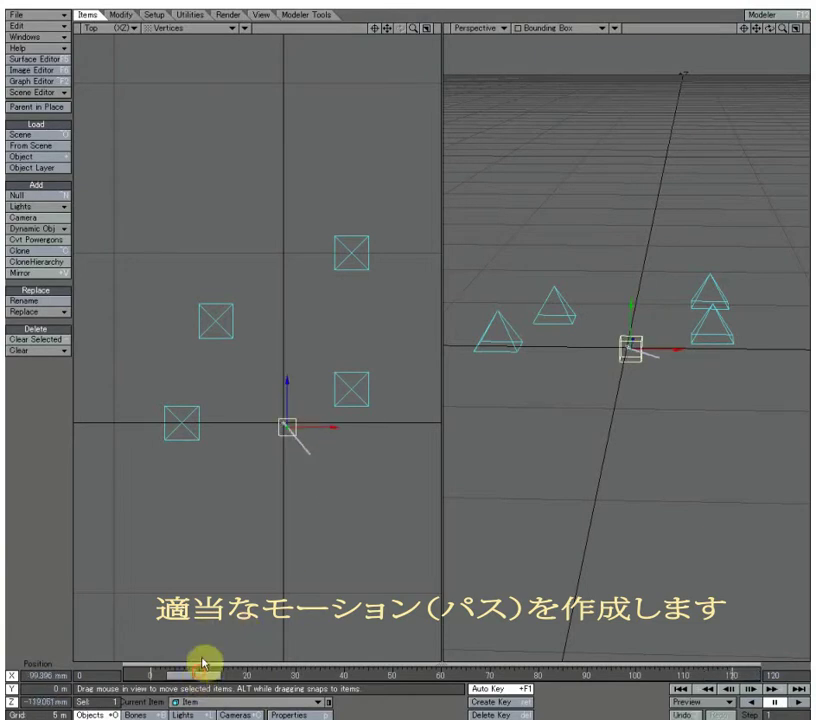
mouse_move(242, 494)
mouse_down()
mouse_move(150, 540)
mouse_move(243, 484)
mouse_up()
drag(213, 675, 305, 676)
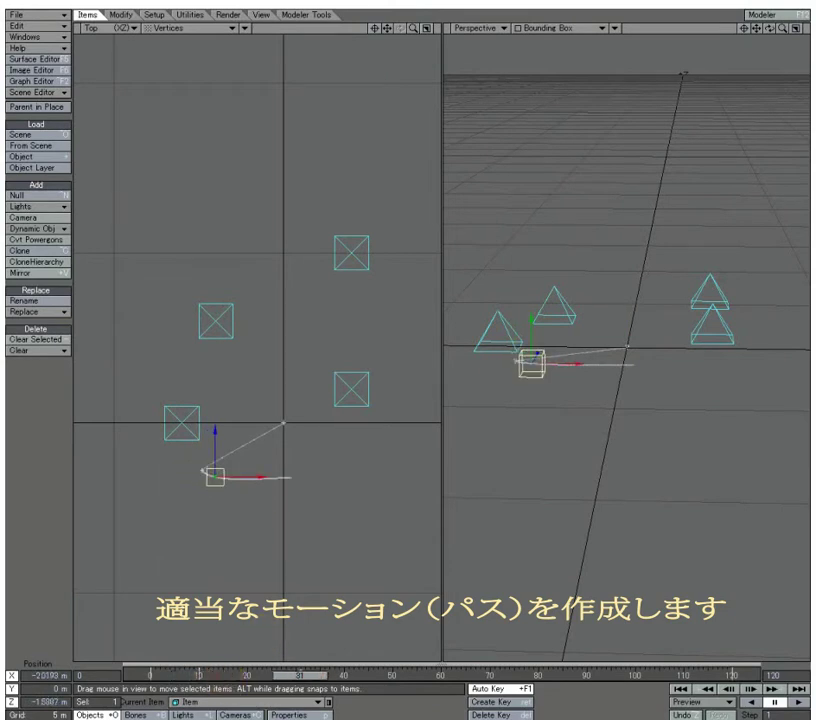
drag(149, 434, 83, 346)
drag(300, 675, 248, 676)
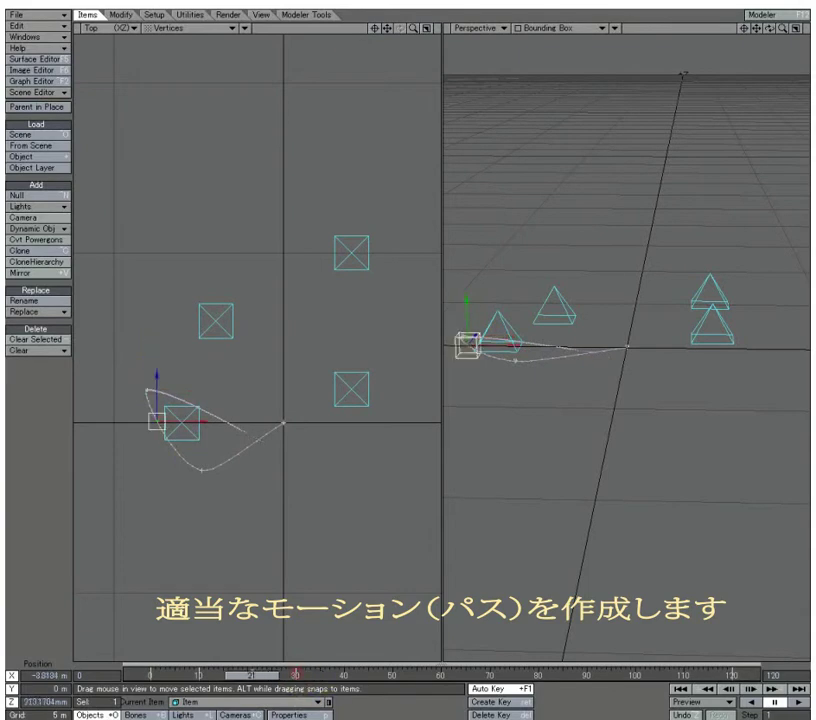
drag(222, 500, 211, 524)
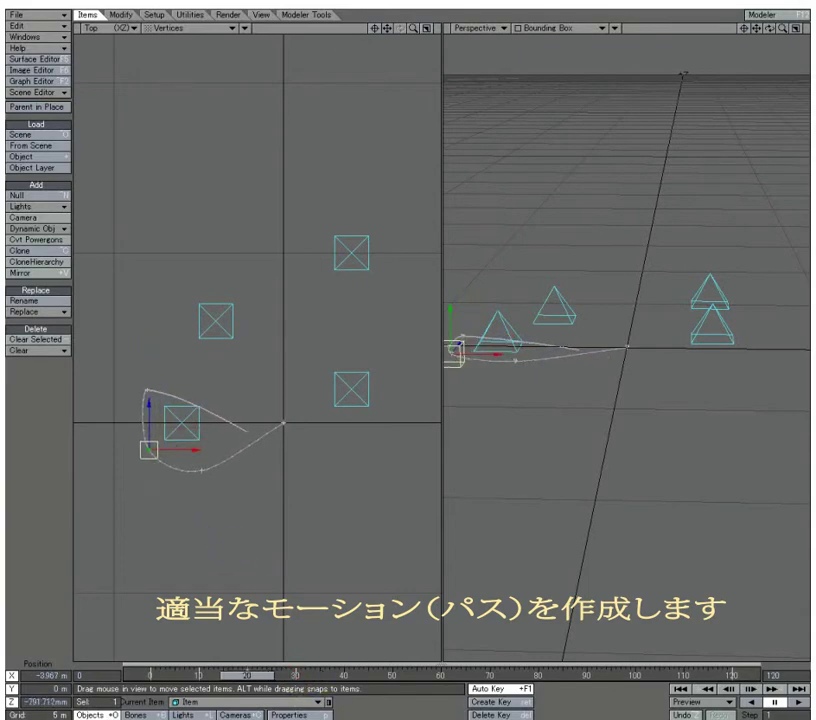
Step: Key the null at frame 60 (about X 0.88 m, Z 1.91 m) and frame 80 (about X 0.86 m, Z 6.19 m)
click(266, 676)
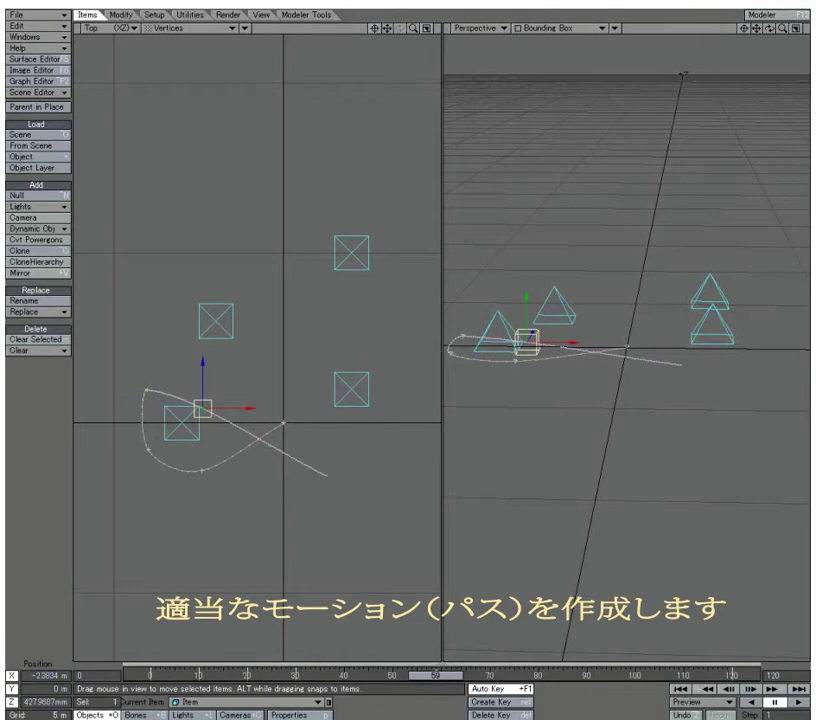
drag(228, 364, 338, 311)
drag(448, 679, 537, 678)
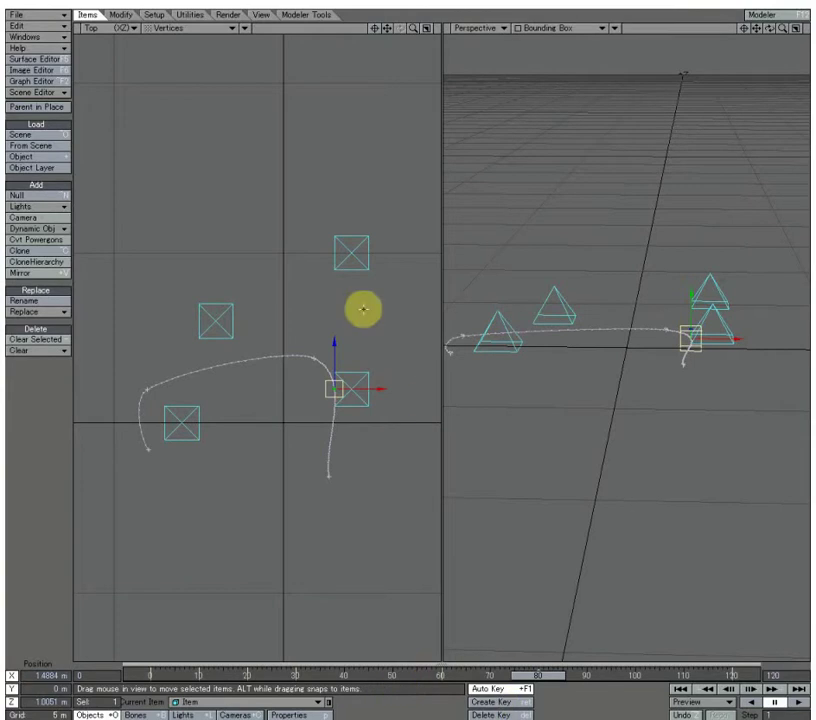
drag(375, 320, 353, 143)
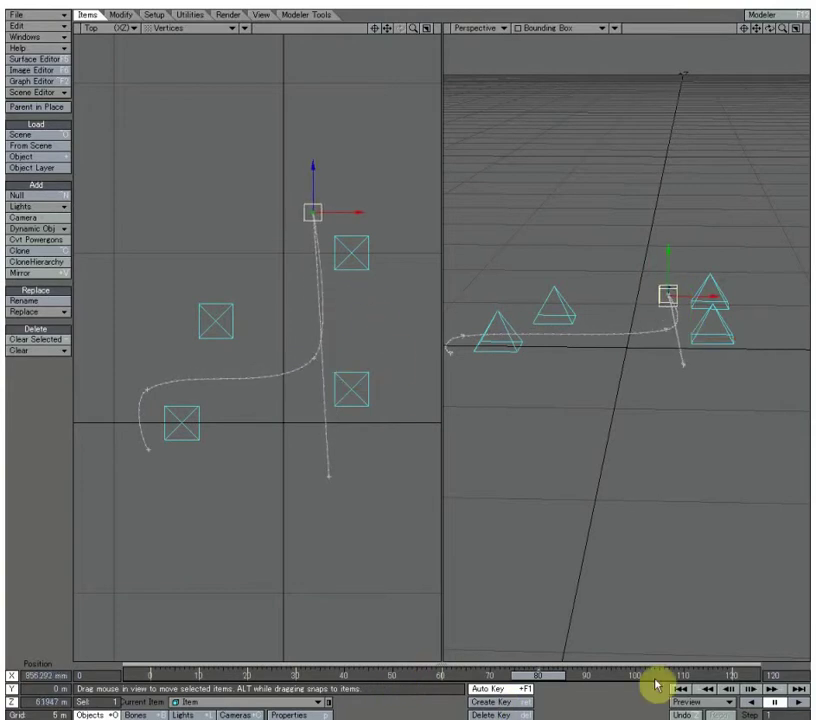
Step: Key the null at frame 90 (about X 2.83 m, Z 3.96 m) and frame 110 (about X 0.58 m, Z 0.56 m)
drag(546, 678, 601, 677)
mouse_move(316, 258)
mouse_down()
mouse_move(316, 273)
mouse_move(316, 252)
mouse_up()
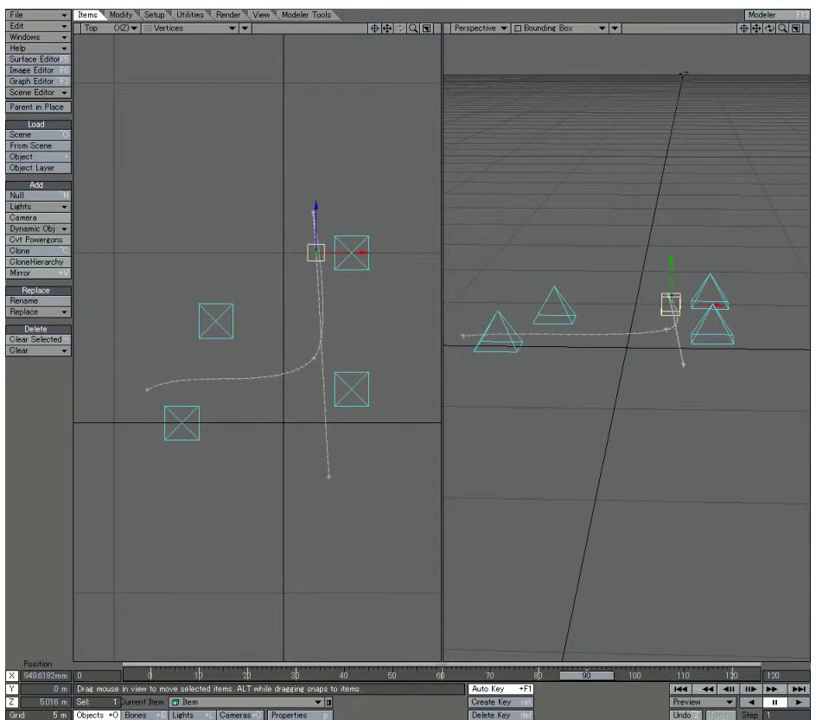
drag(368, 260, 379, 287)
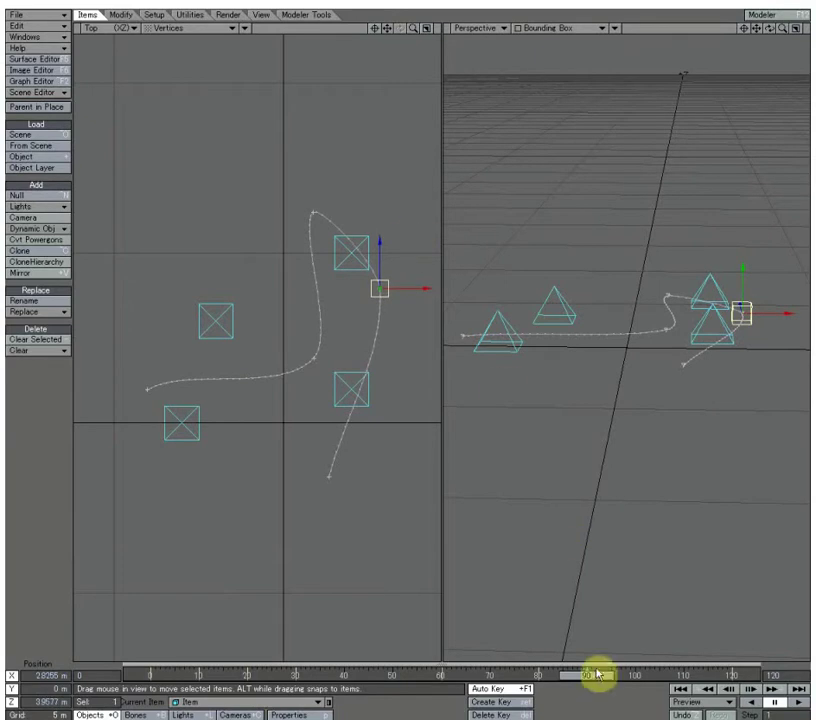
drag(594, 671, 678, 671)
drag(402, 383, 354, 372)
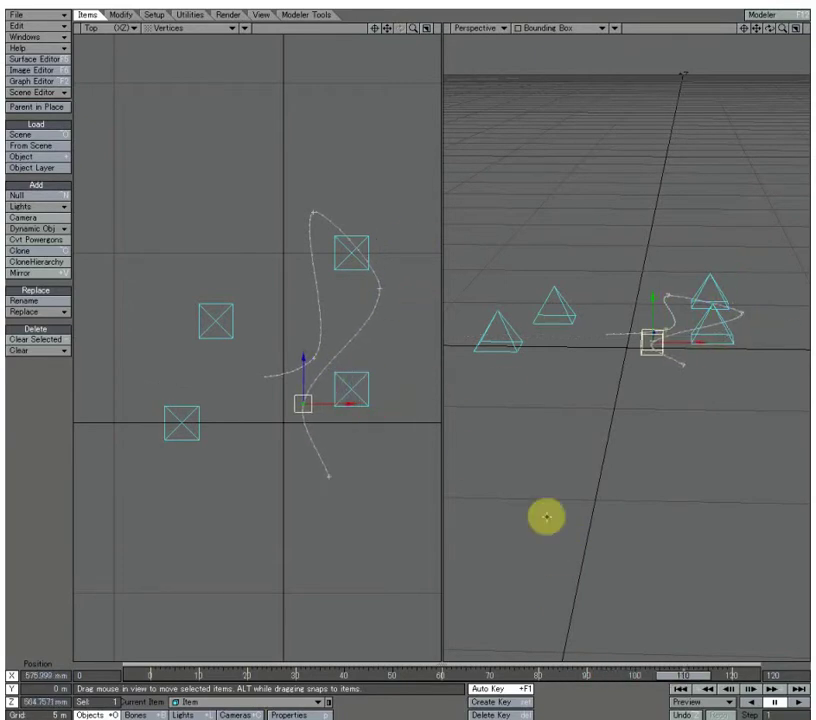
Step: Key the null at frame 85 beyond the farthest tower, and reposition its frame 80 key to about X 1.04 m, Z 5.89 m
drag(678, 672, 563, 672)
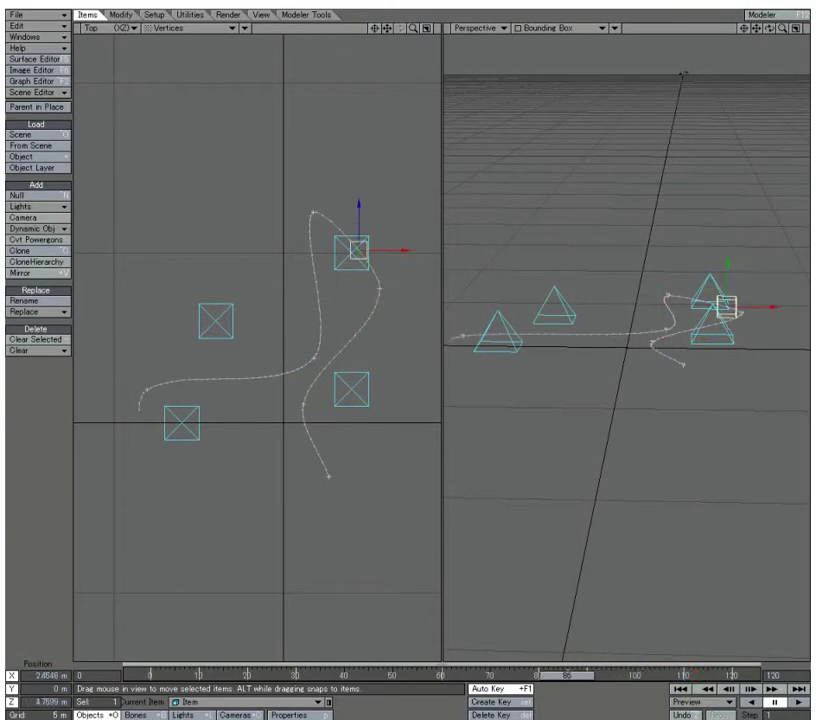
drag(381, 260, 401, 245)
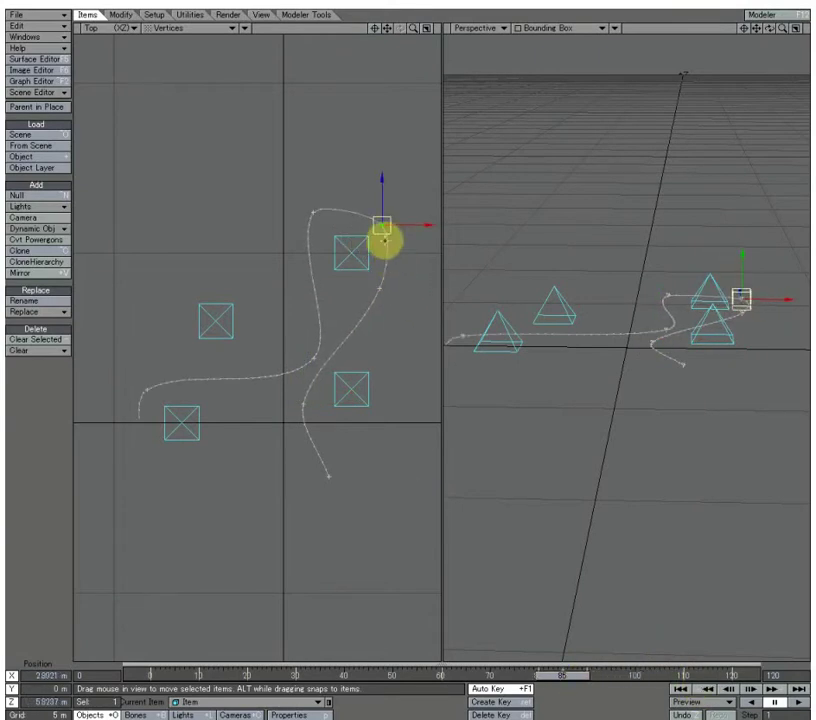
key(Left)
key(Left)
key(Left)
key(Left)
key(Left)
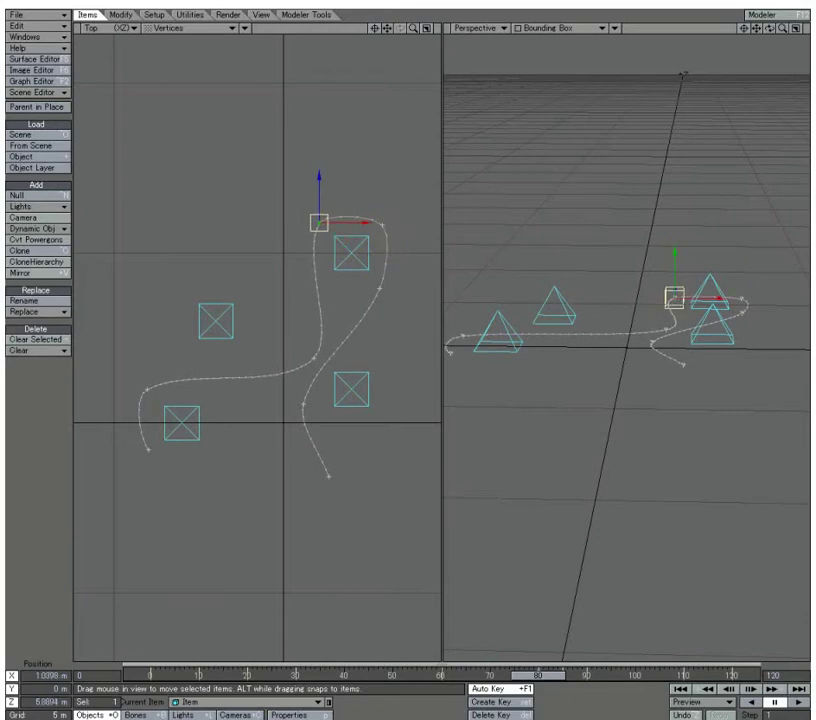
Step: Go back to the null's frame 30 key and nudge it slightly toward positive X to smooth the curve
key(Left)
key(Left)
key(Left)
key(Left)
key(Left)
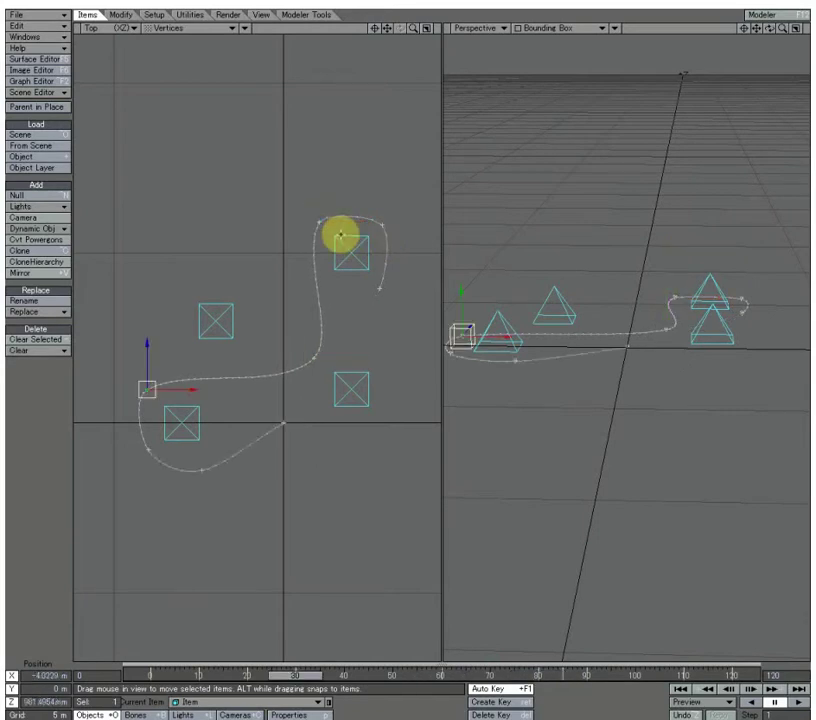
key(Down)
key(Up)
key(Right)
key(Right)
key(Right)
key(Right)
key(Right)
mouse_move(220, 315)
mouse_down()
mouse_move(209, 350)
mouse_move(220, 360)
mouse_up()
Step: Raise the null at frame 60 to about Y 1.26 m to give the path some height
key(Right)
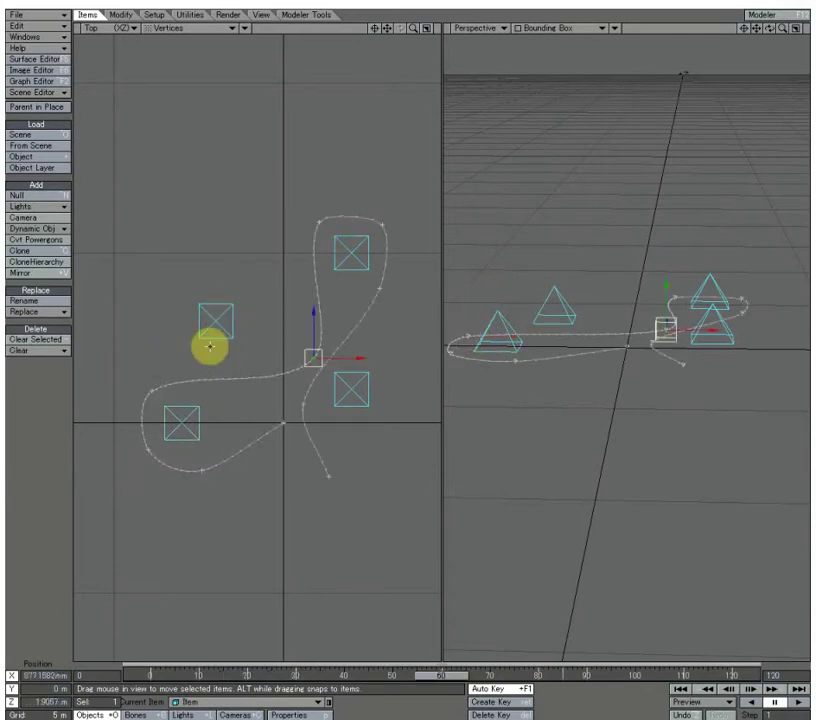
right_drag(667, 291, 667, 232)
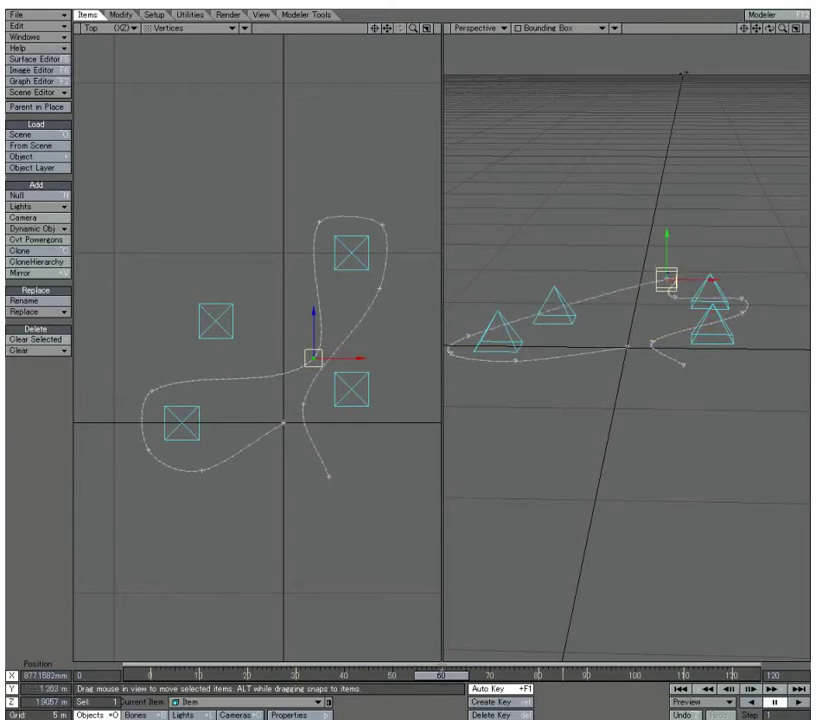
alt+drag(659, 268, 710, 268)
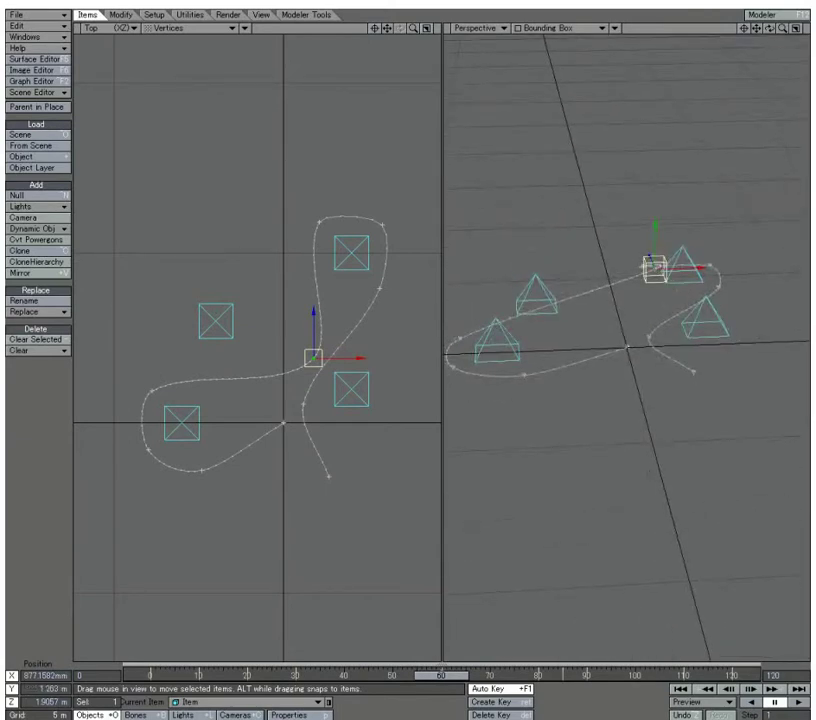
Step: Save the null's motion to a motion file named Motion02 in the tes folder
click(63, 18)
mouse_move(58, 34)
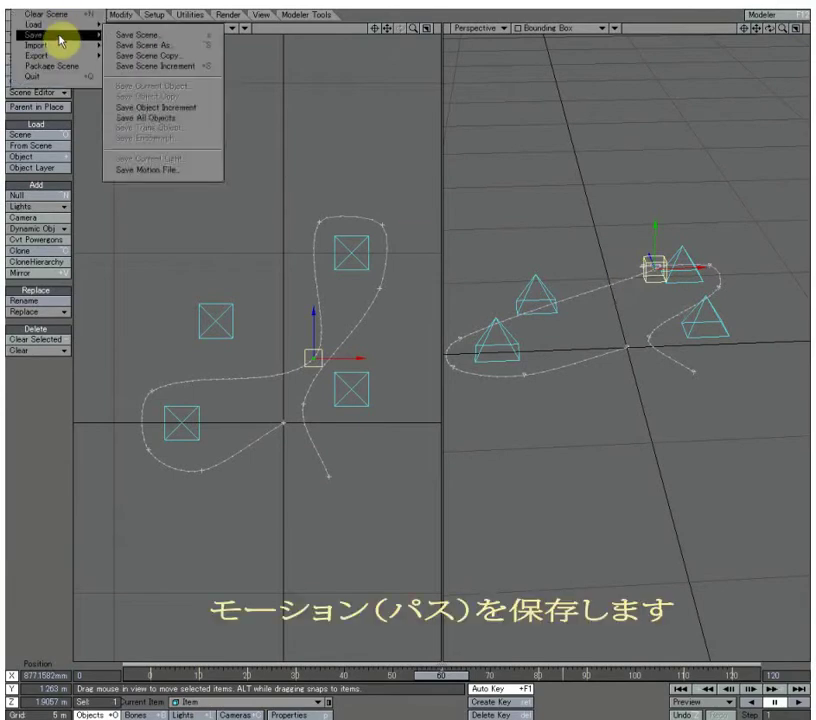
click(158, 170)
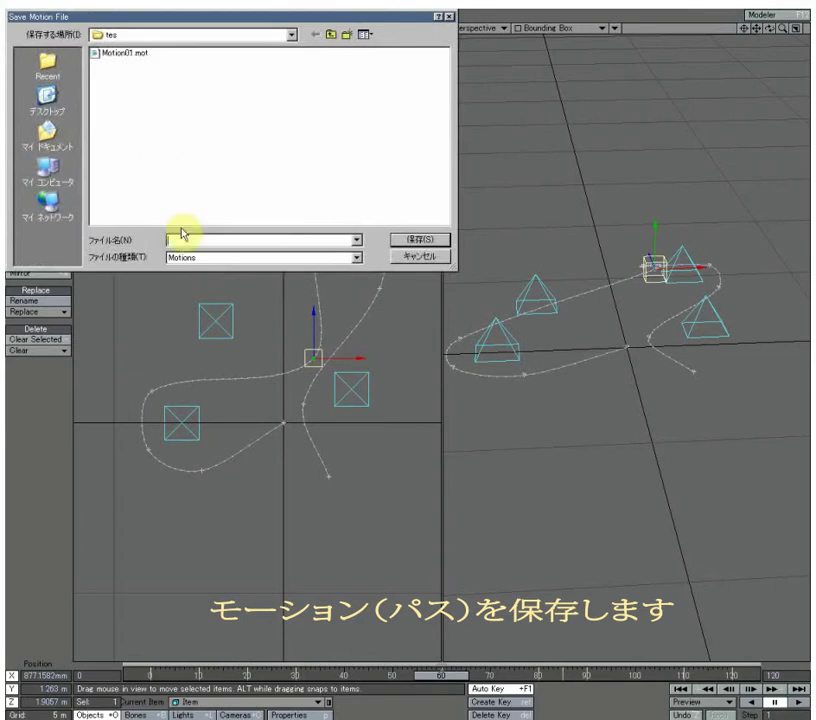
text(Motio)
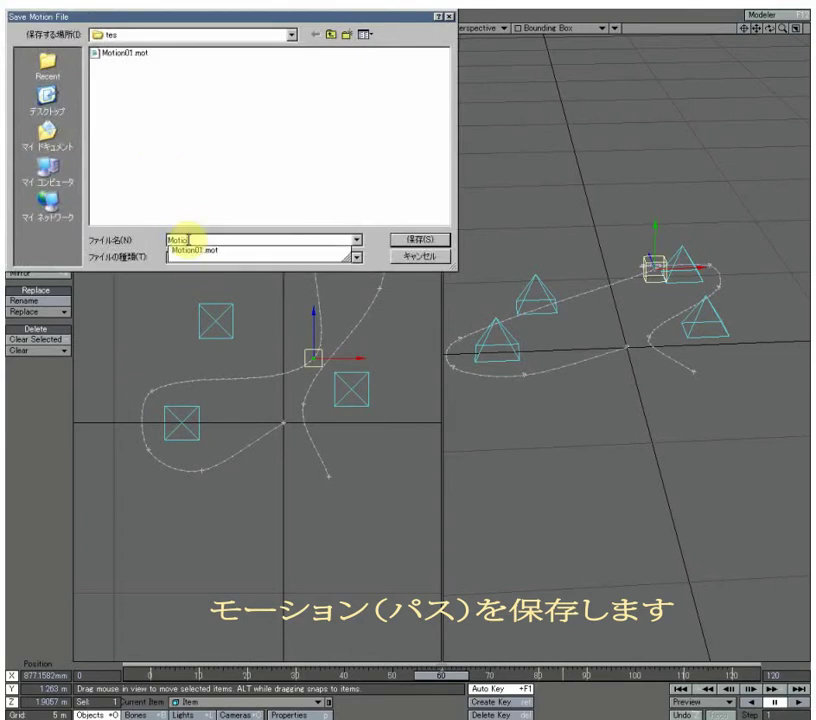
text(n02)
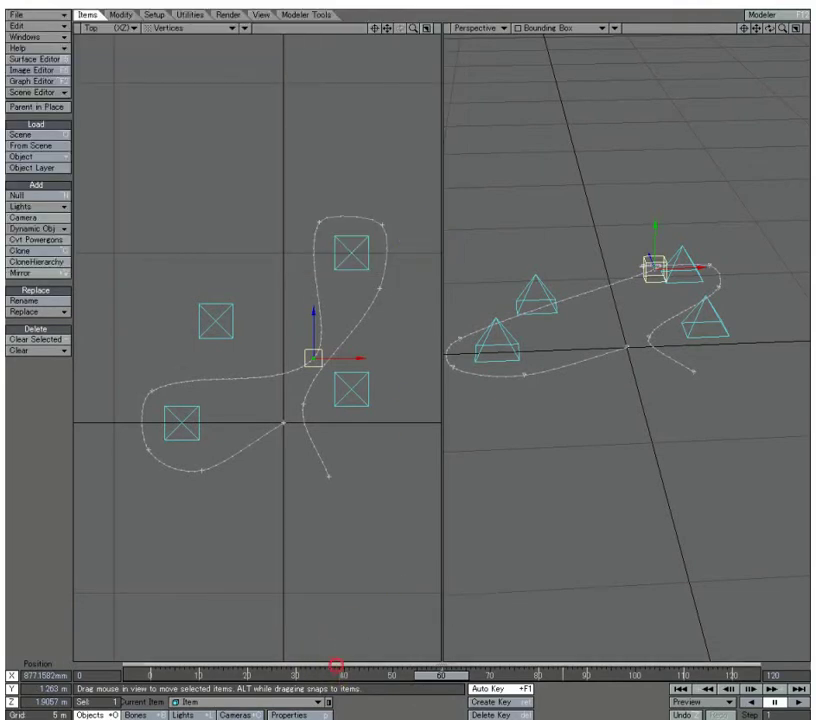
Step: Delete all of the null's keys from frame 10 to frame 120
click(215, 661)
drag(186, 652, 760, 652)
click(188, 656)
right_click(186, 652)
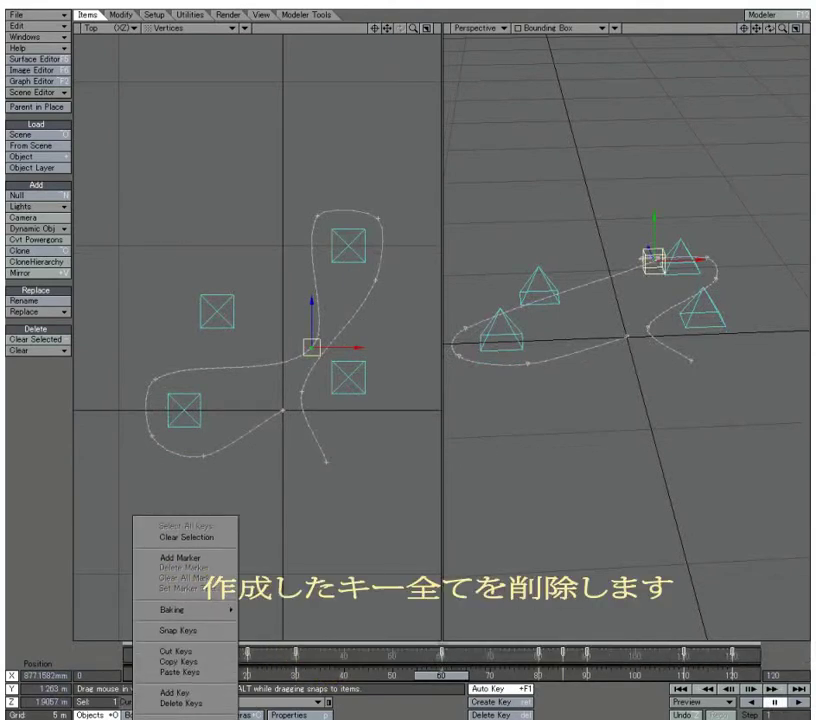
click(186, 704)
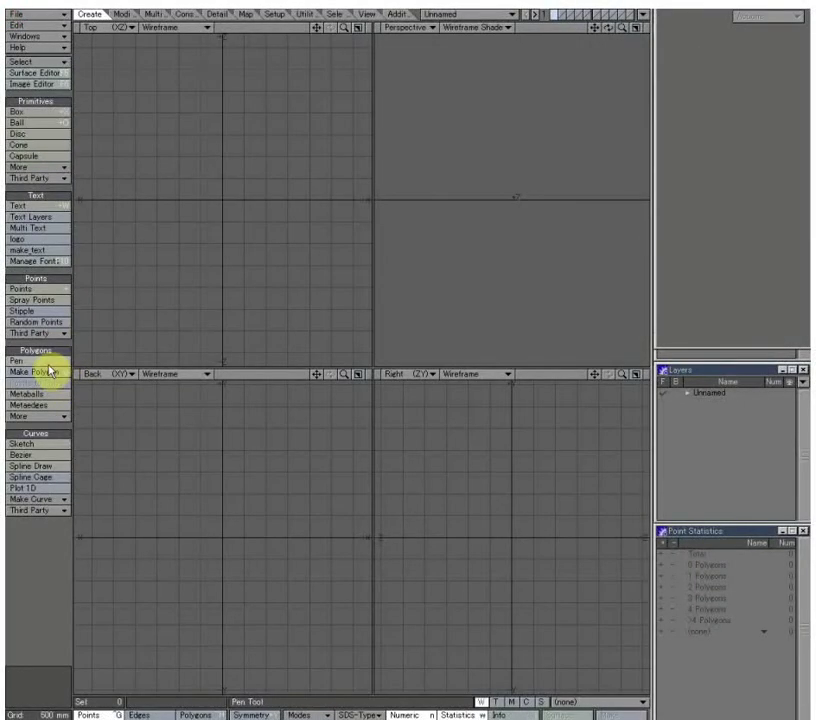
Step: In Modeler, create a point at the origin (0 m, 0 m, 0 m) and convert it into a one-point polygon
click(50, 290)
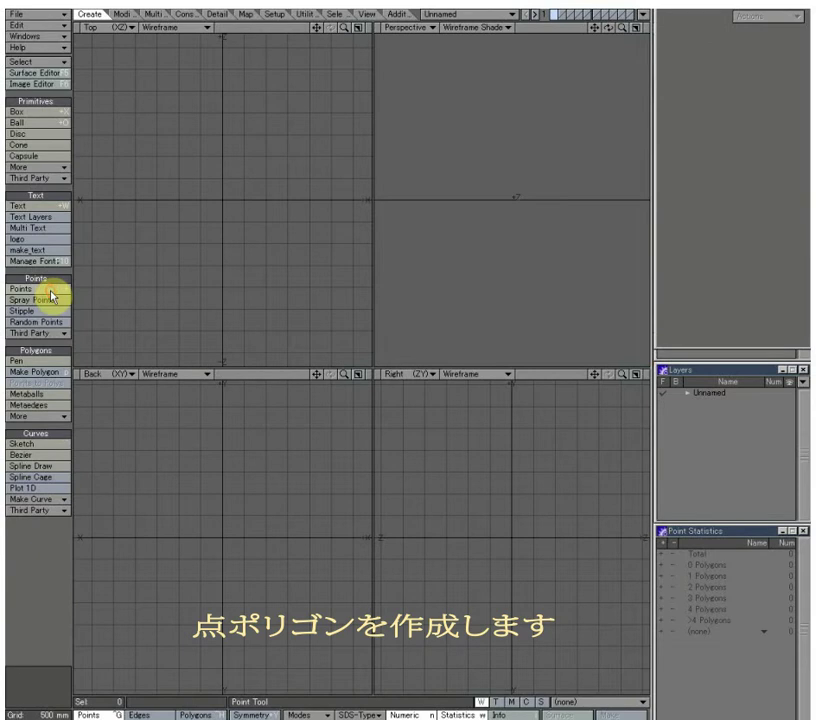
click(50, 290)
drag(239, 501, 222, 533)
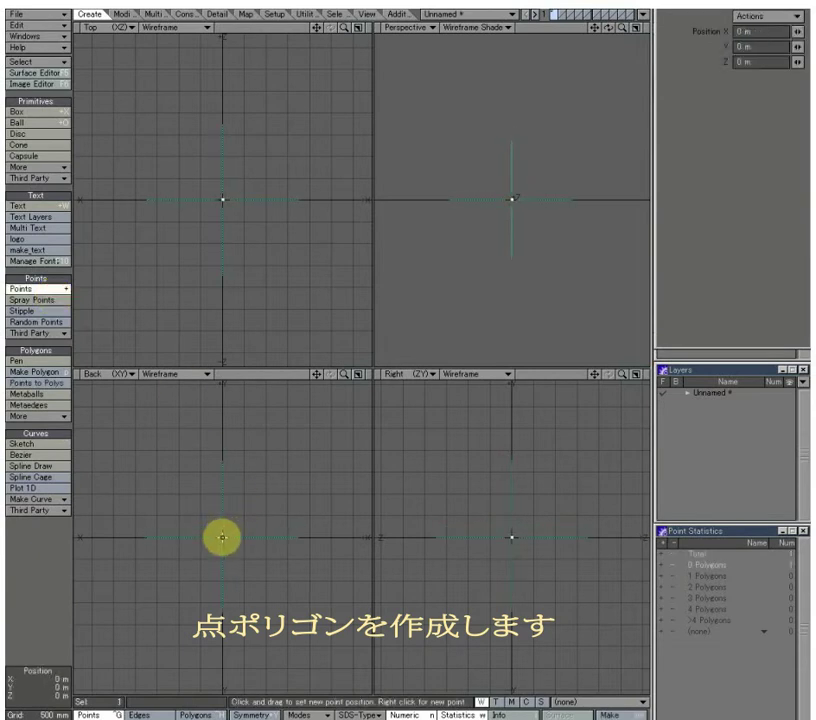
key(space)
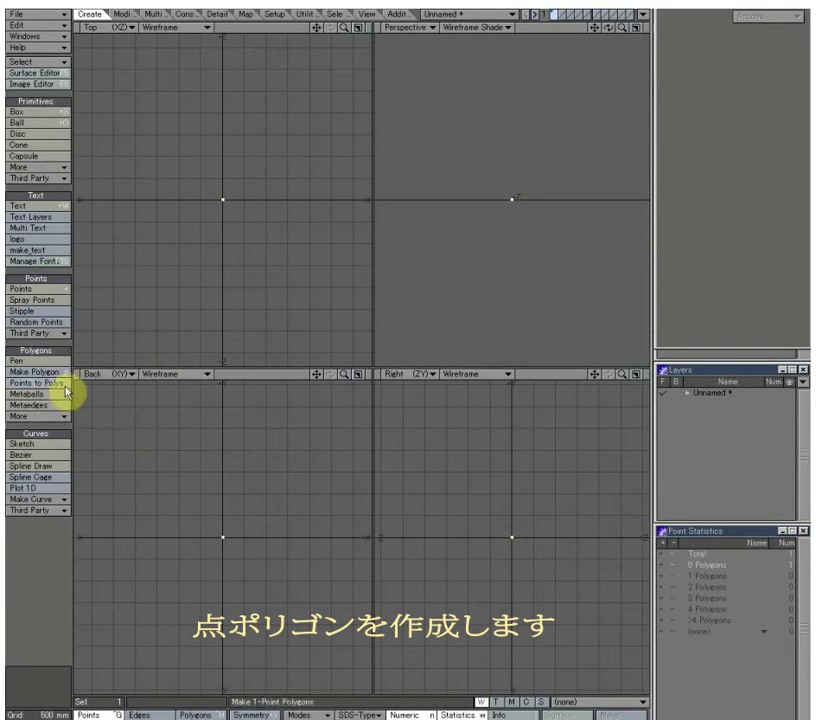
Step: Path-extrude the point polygon along Motion02.mot from frame 1 to 120 with a step of 1, and maximize the top view
click(156, 14)
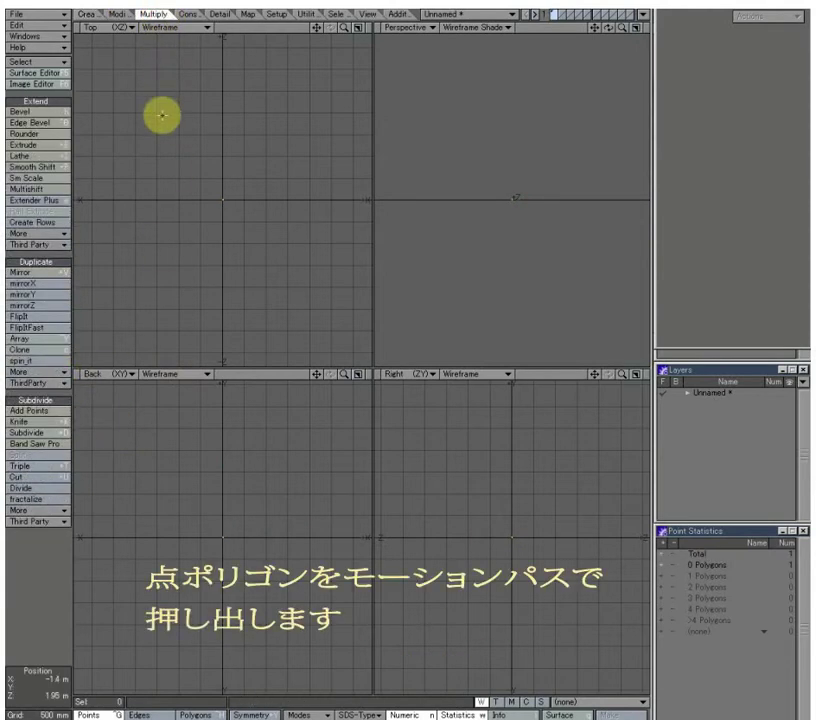
click(66, 234)
click(66, 234)
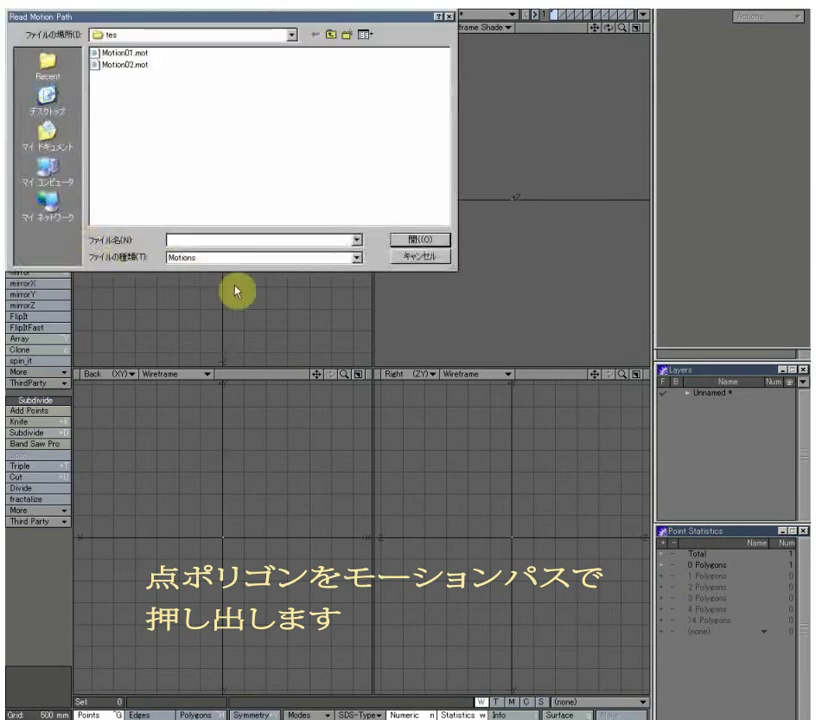
click(140, 66)
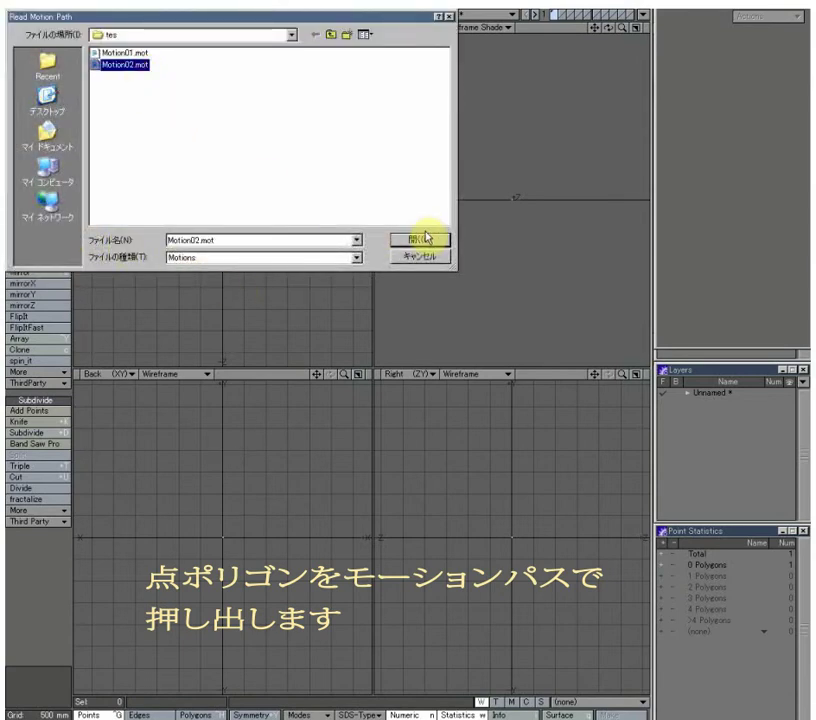
click(426, 241)
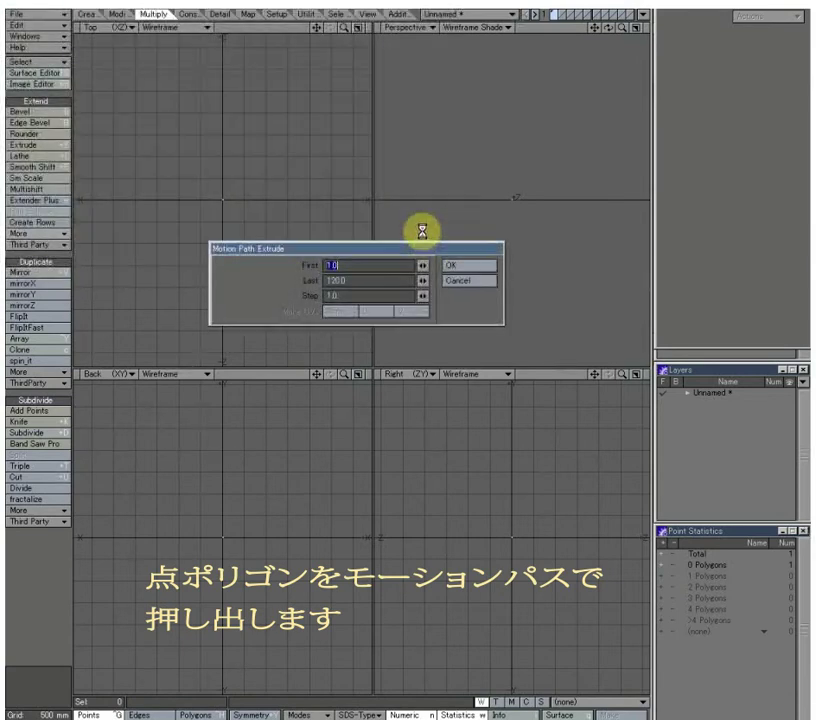
click(467, 268)
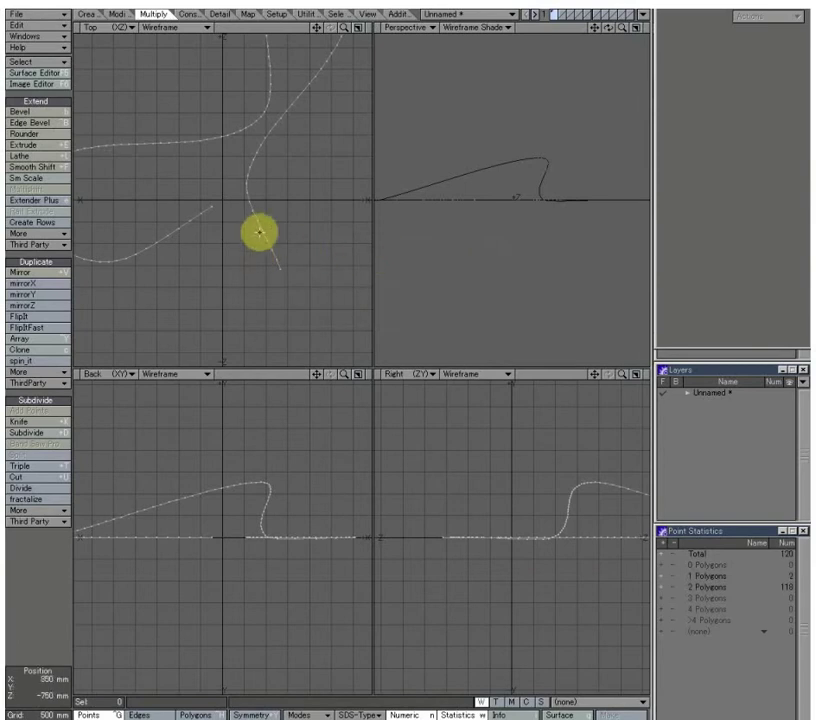
key(0)
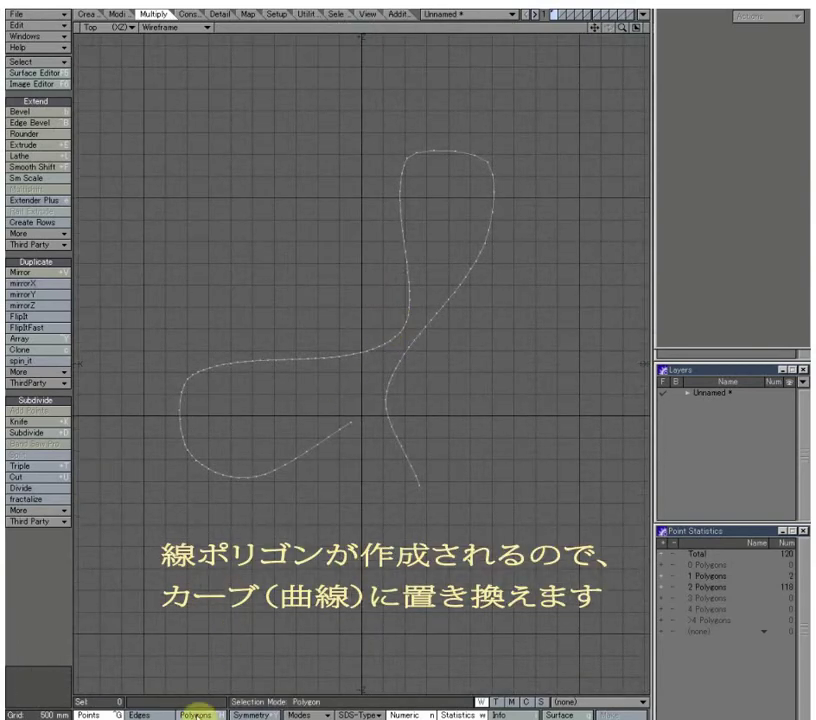
Step: Select all the two-point polygons of the extruded path and remove them, keeping their points
mouse_move(204, 518)
mouse_down()
mouse_move(197, 239)
mouse_move(437, 102)
mouse_up()
mouse_move(494, 120)
right_down()
mouse_move(291, 592)
mouse_move(264, 492)
right_up()
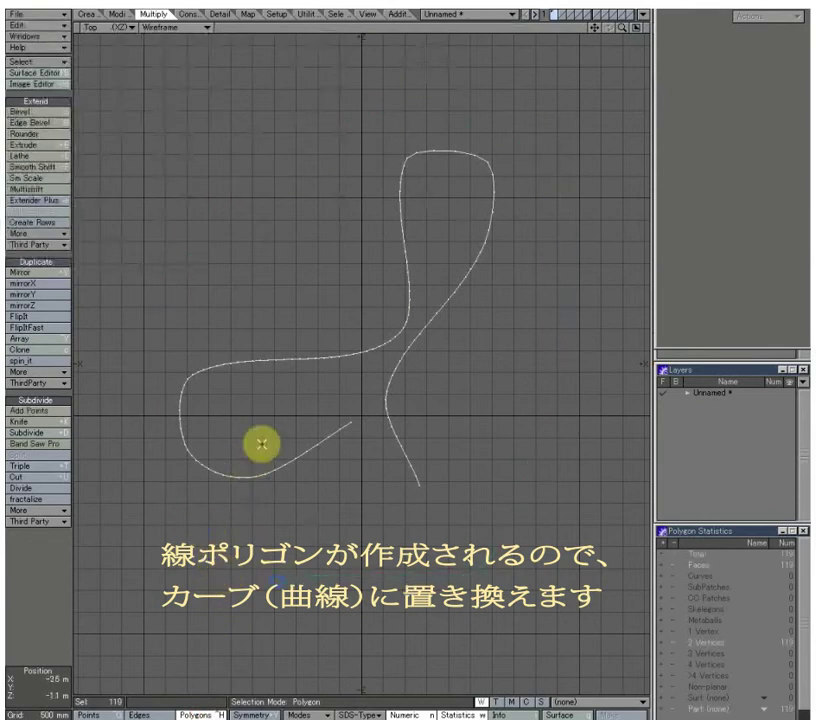
click(190, 14)
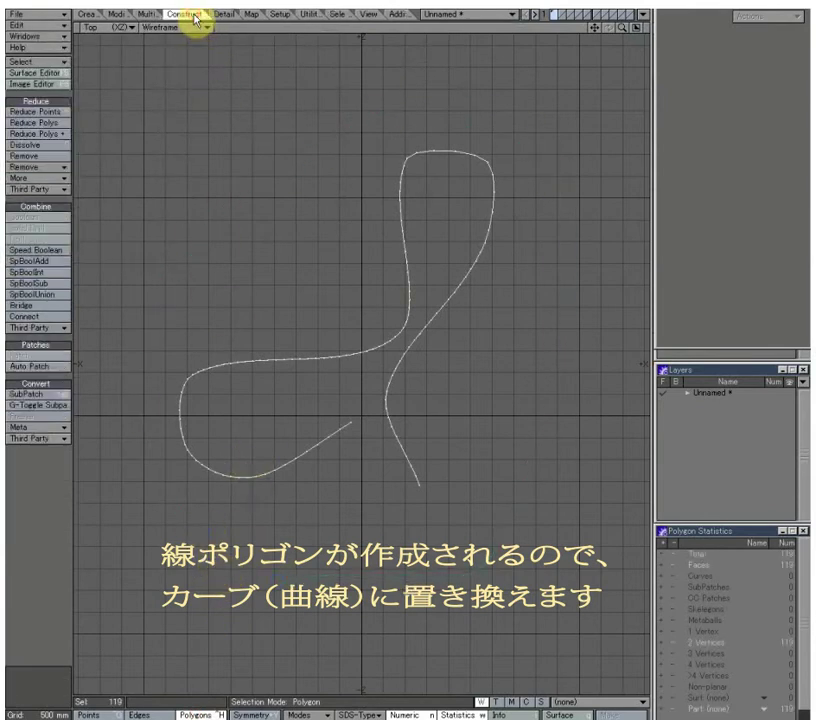
click(64, 168)
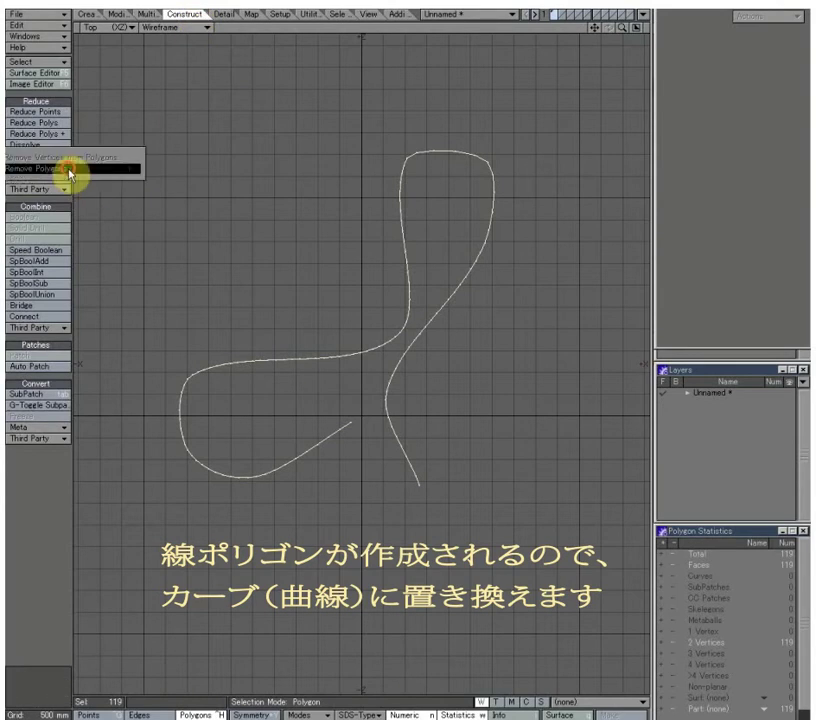
click(40, 171)
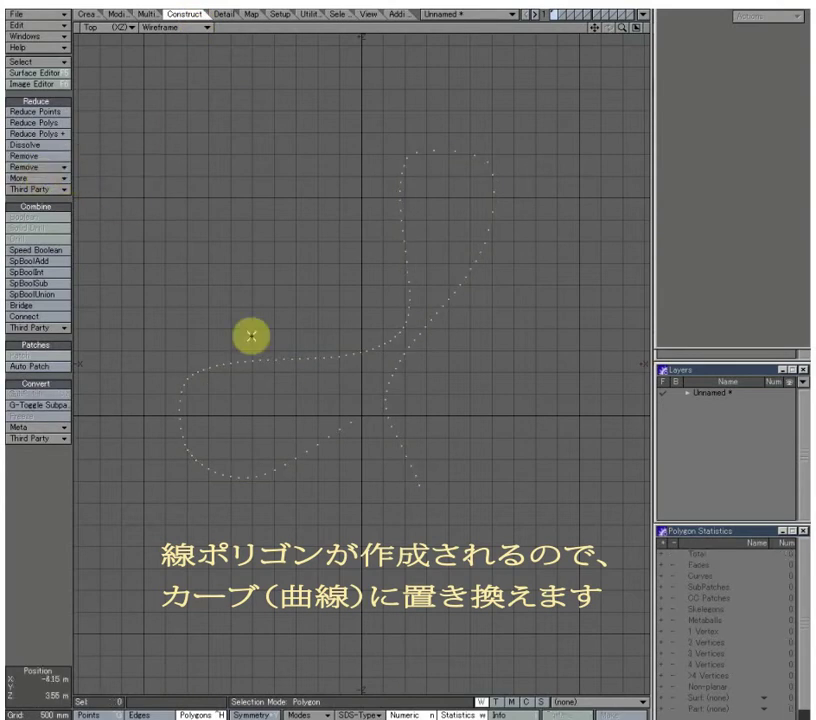
Step: Select all the remaining path points and make an open curve through them
click(100, 715)
mouse_move(172, 466)
right_down()
mouse_move(242, 160)
mouse_move(576, 185)
mouse_move(215, 517)
mouse_move(186, 430)
right_up()
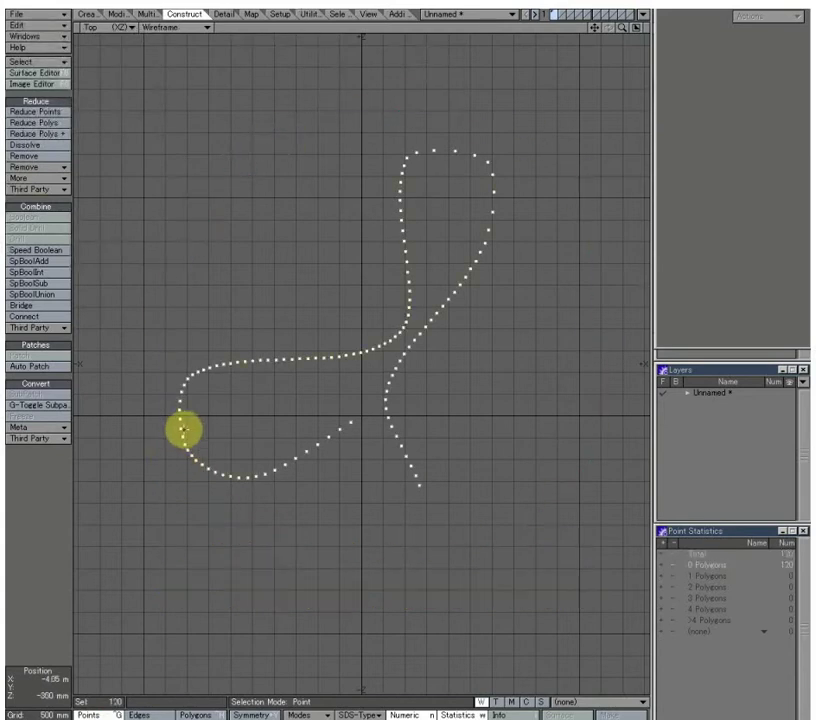
click(88, 17)
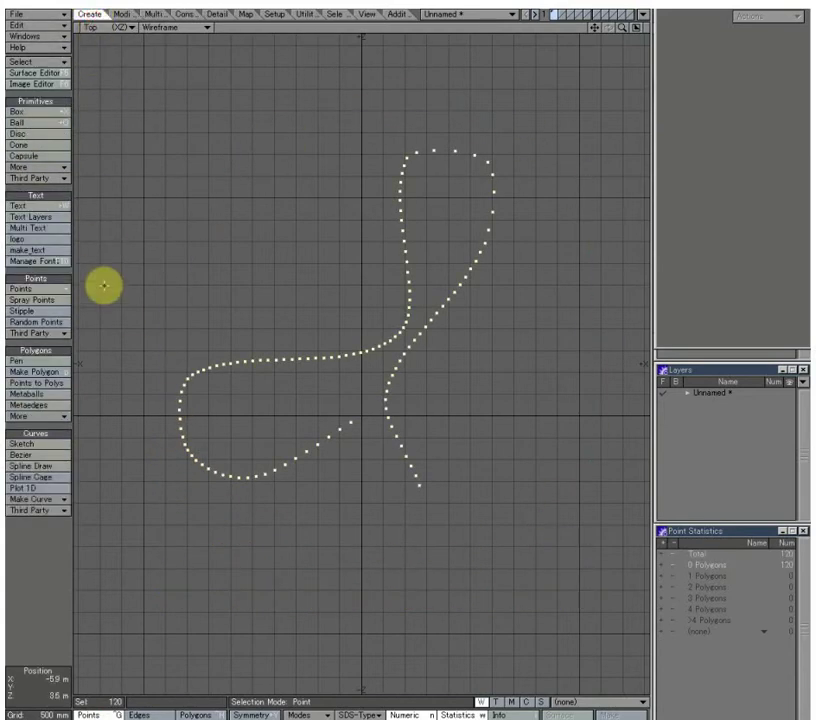
click(68, 442)
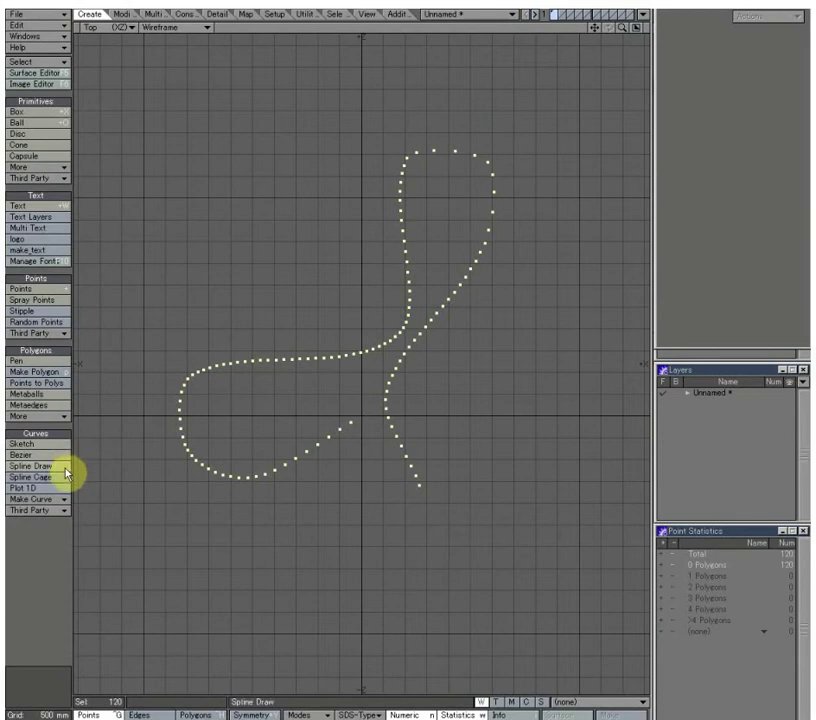
click(63, 503)
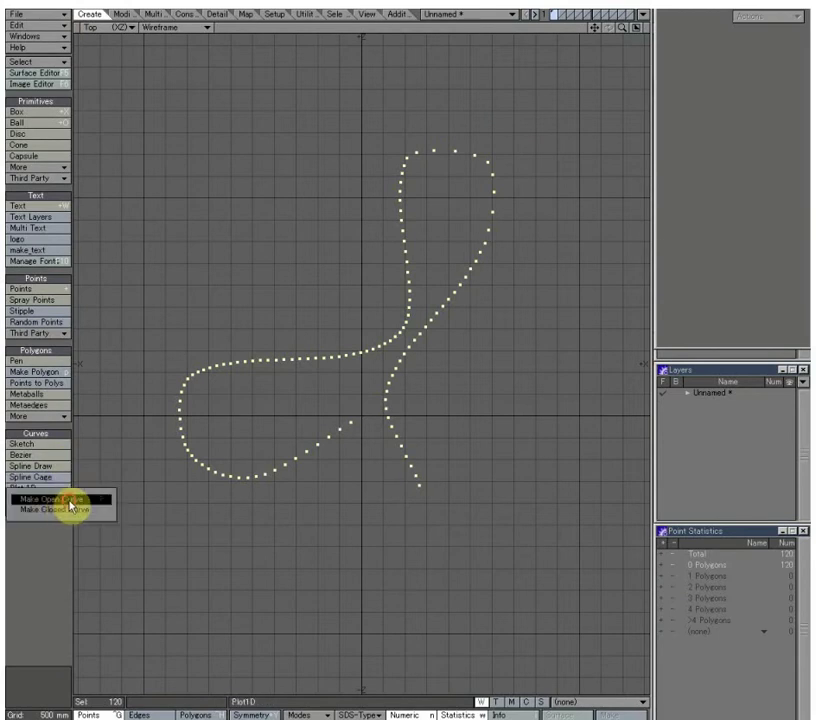
click(60, 500)
Step: Flip the selected curve so that its start point moves to the opposite end, near the origin
key(ctrl+h)
key(ctrl+j)
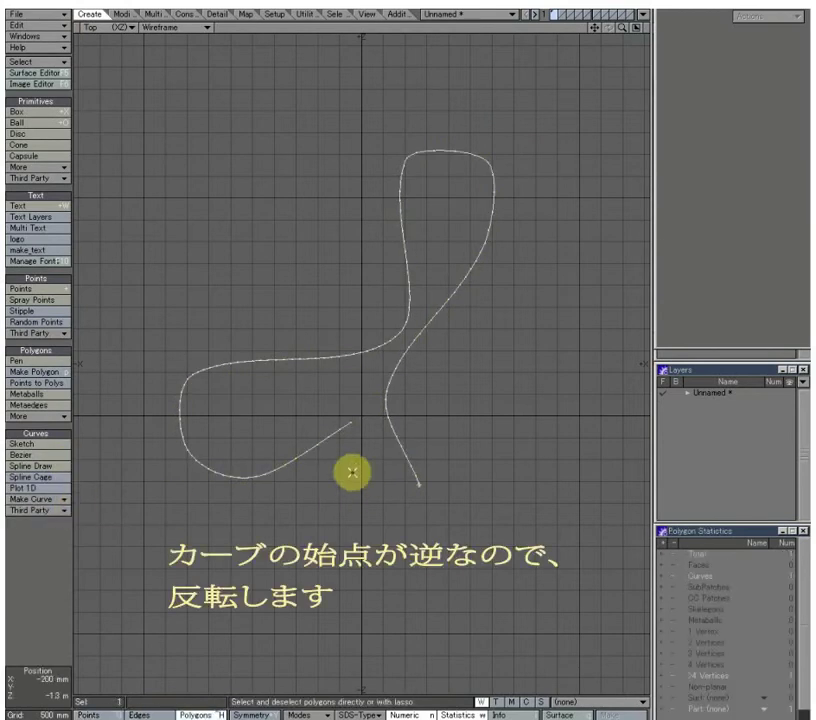
click(404, 478)
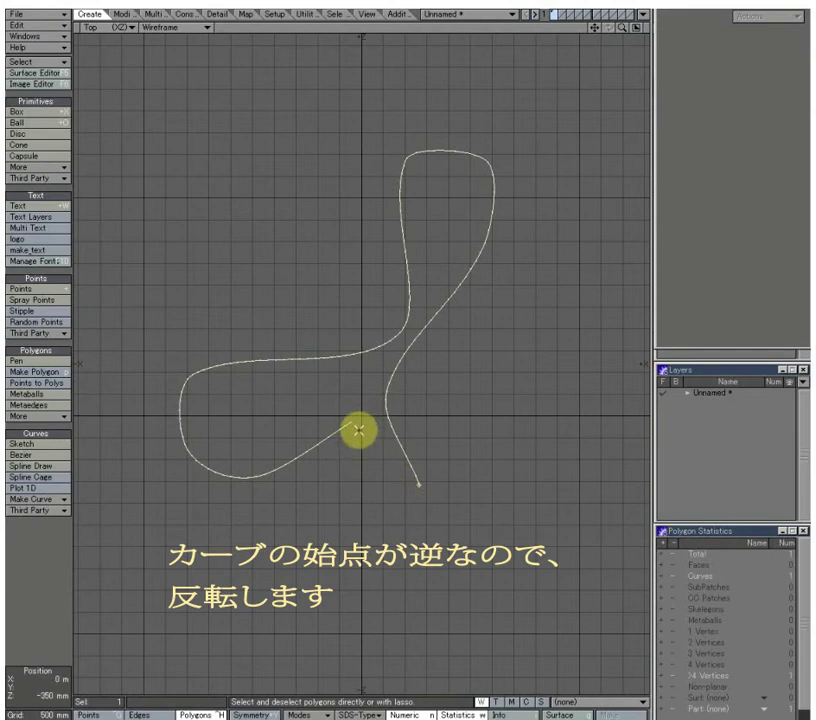
click(219, 14)
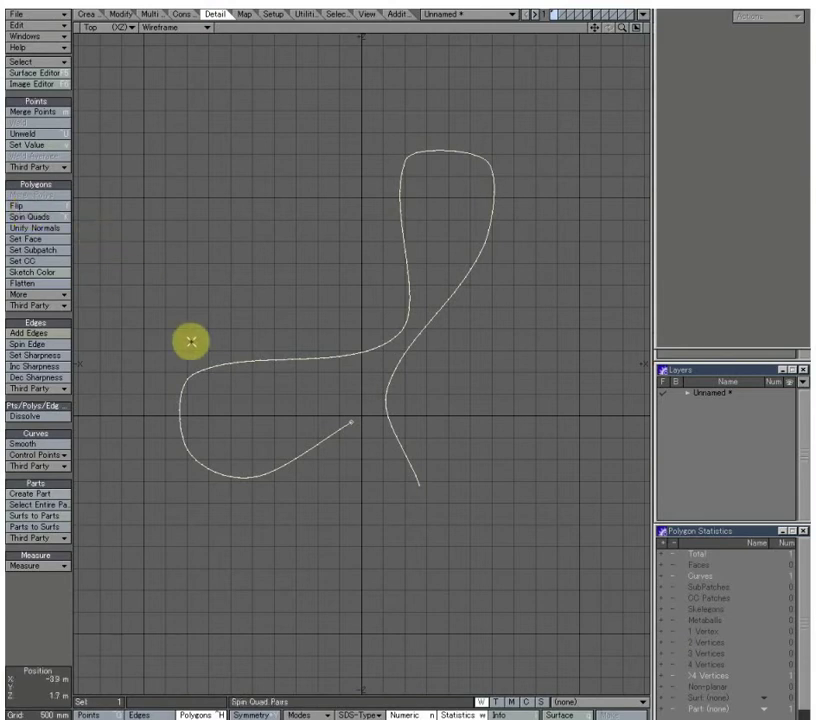
Step: Even out the curve's point spacing with PathDivider, using divide type Length and a value of 1
key(ctrl+g)
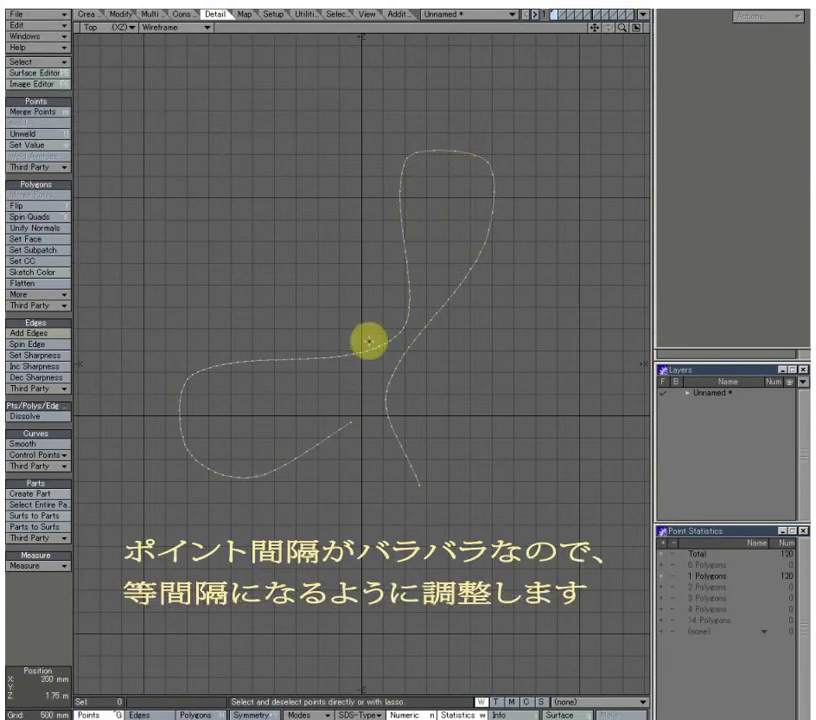
click(62, 466)
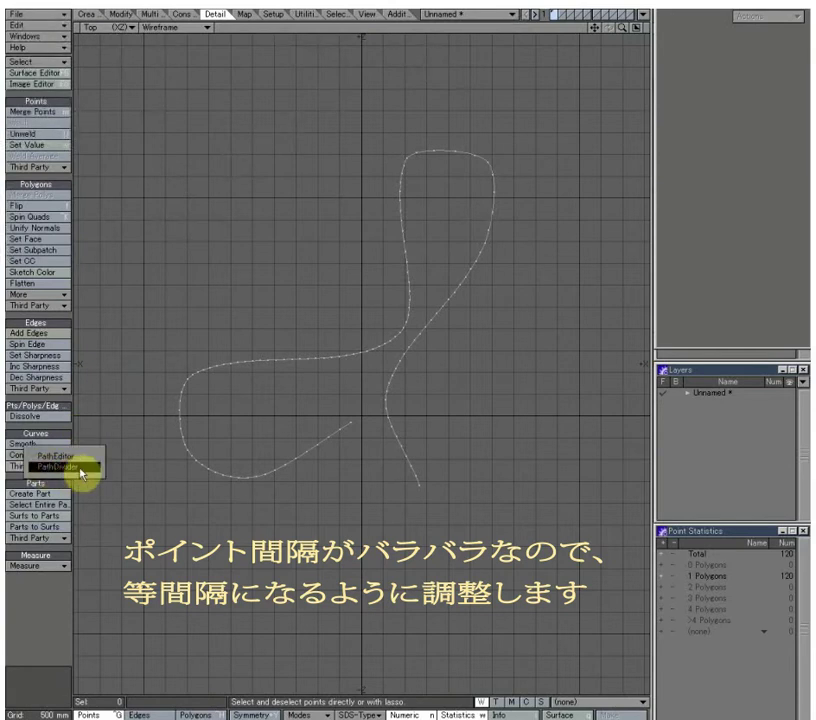
click(80, 470)
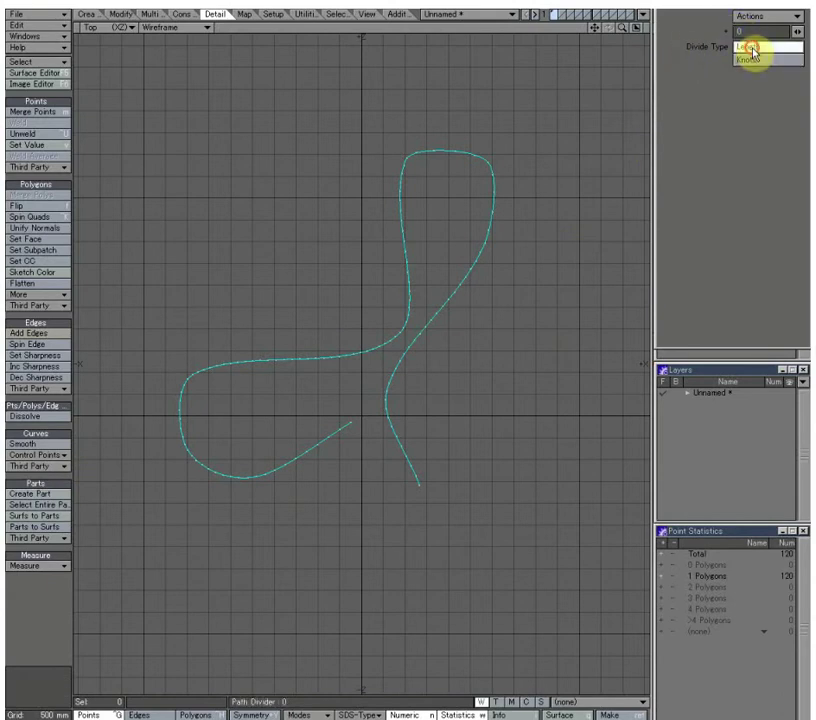
click(751, 32)
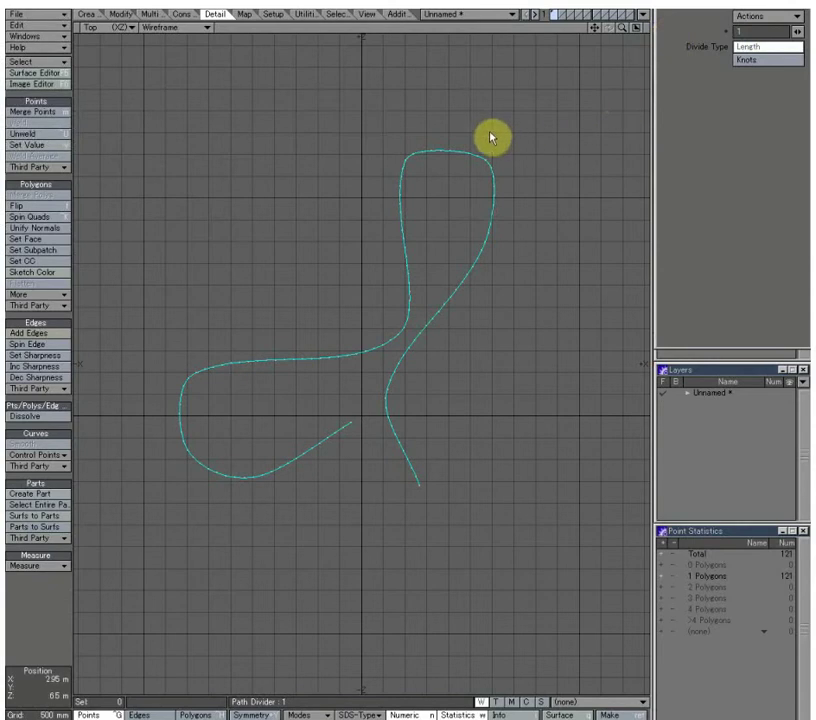
key(space)
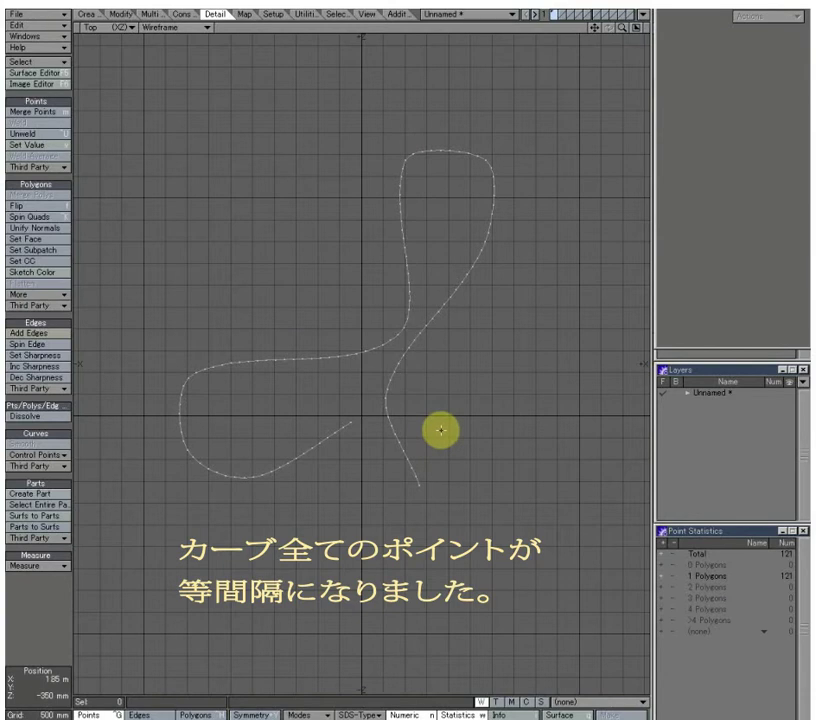
Step: Rename the curve's layer as Path
click(687, 394)
double_click(713, 405)
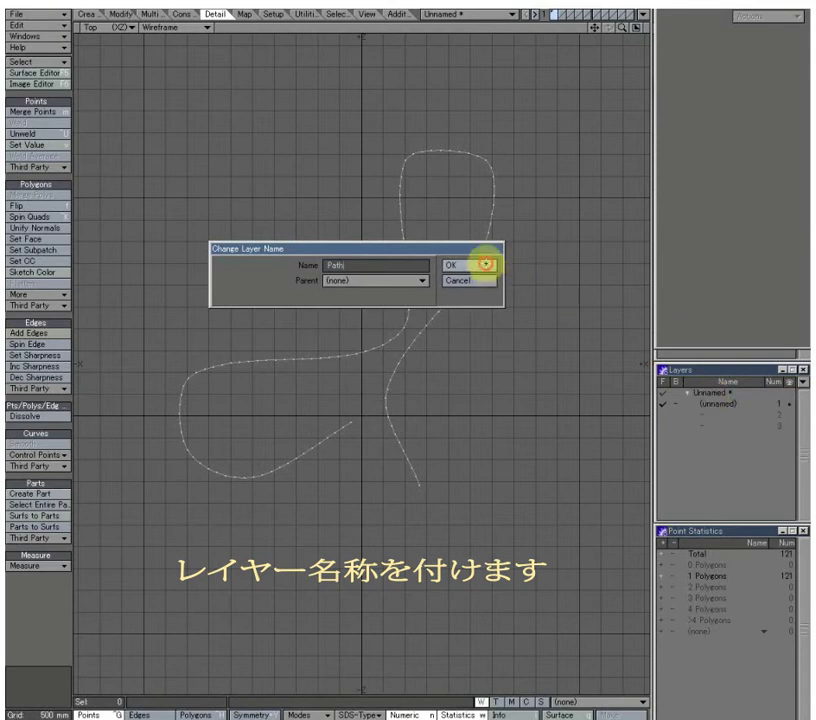
click(484, 264)
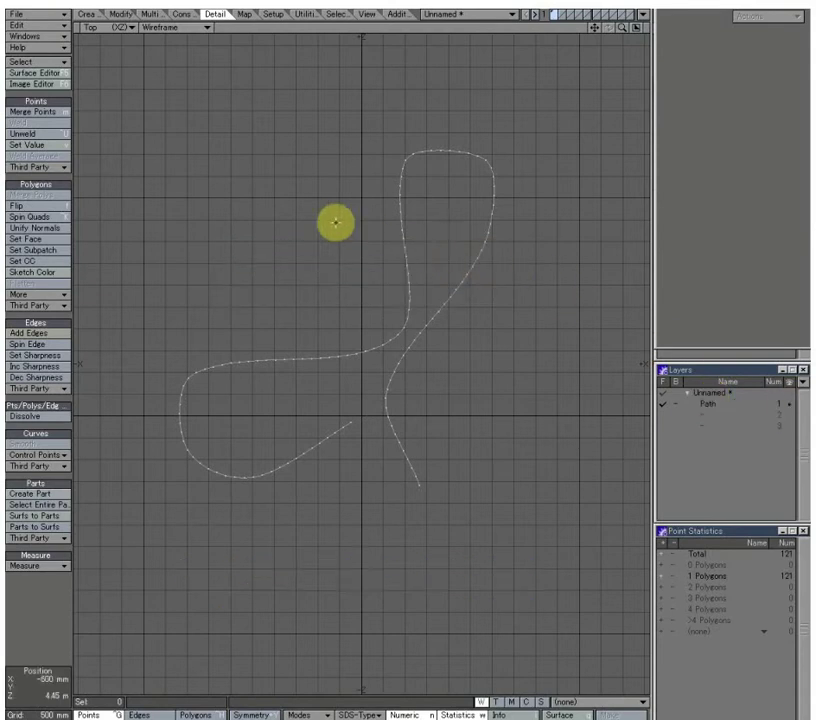
Step: Save the object as Path01 in the tes folder and send it to Layout
click(65, 17)
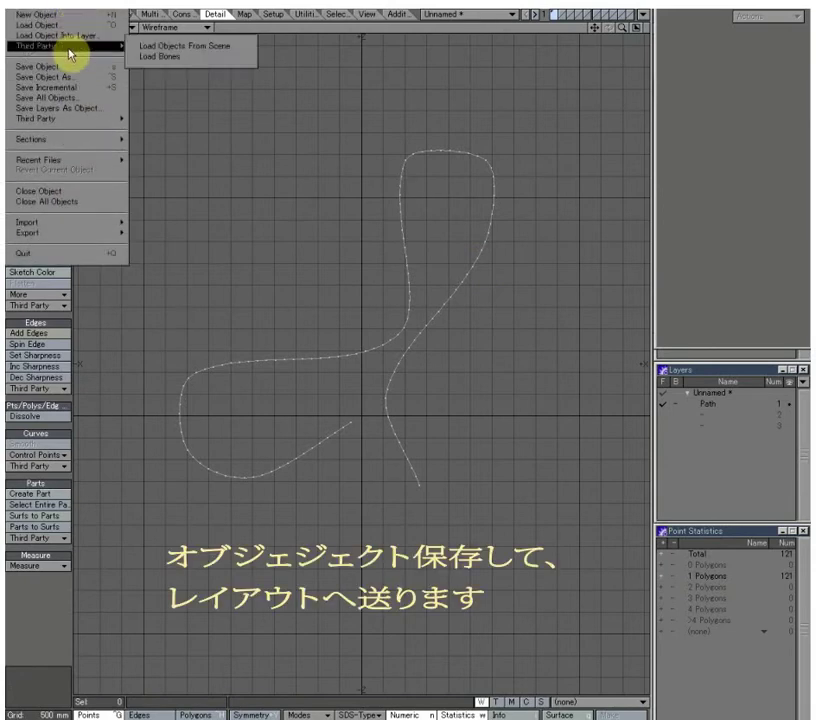
click(67, 76)
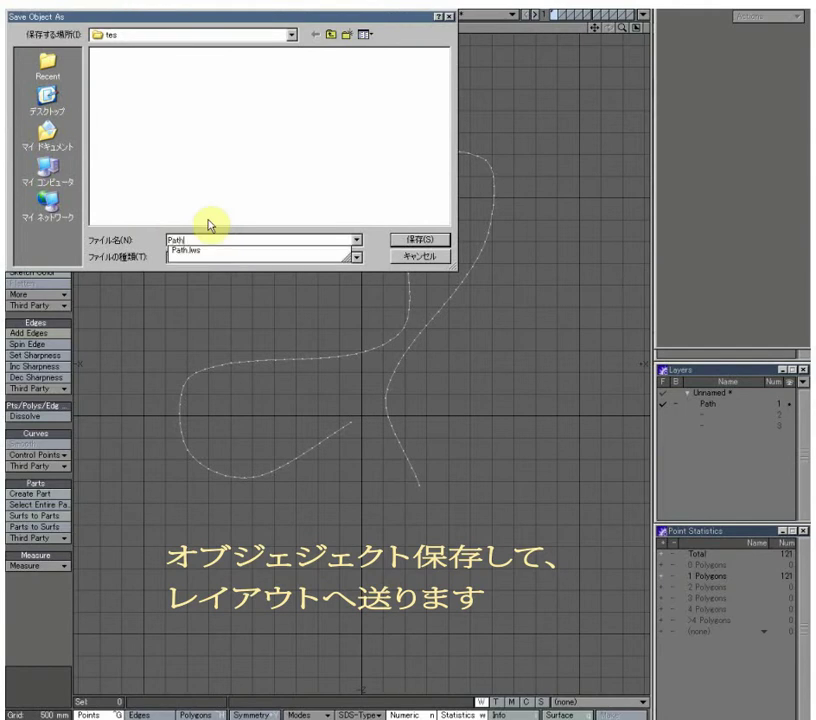
text(01)
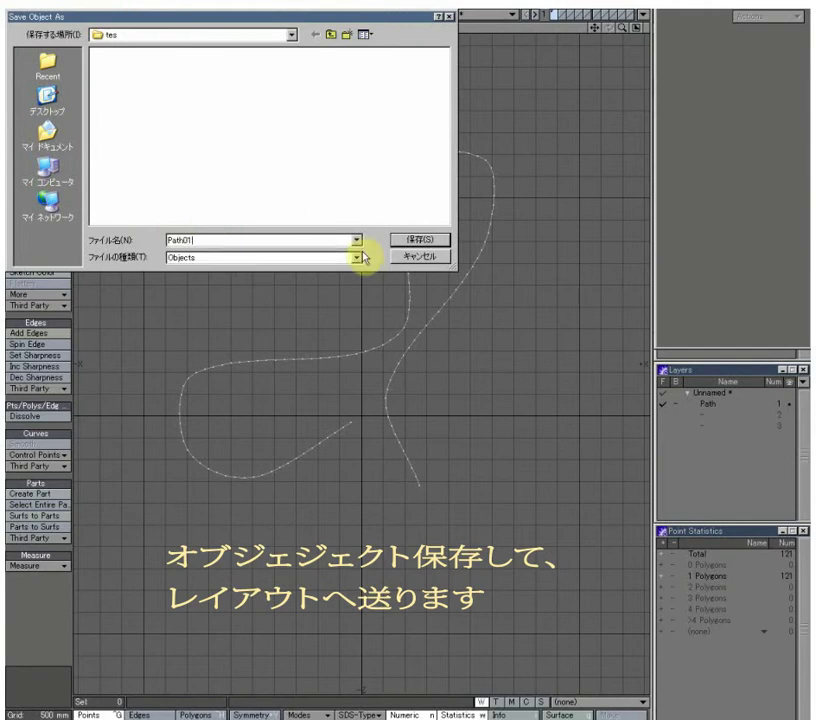
click(418, 242)
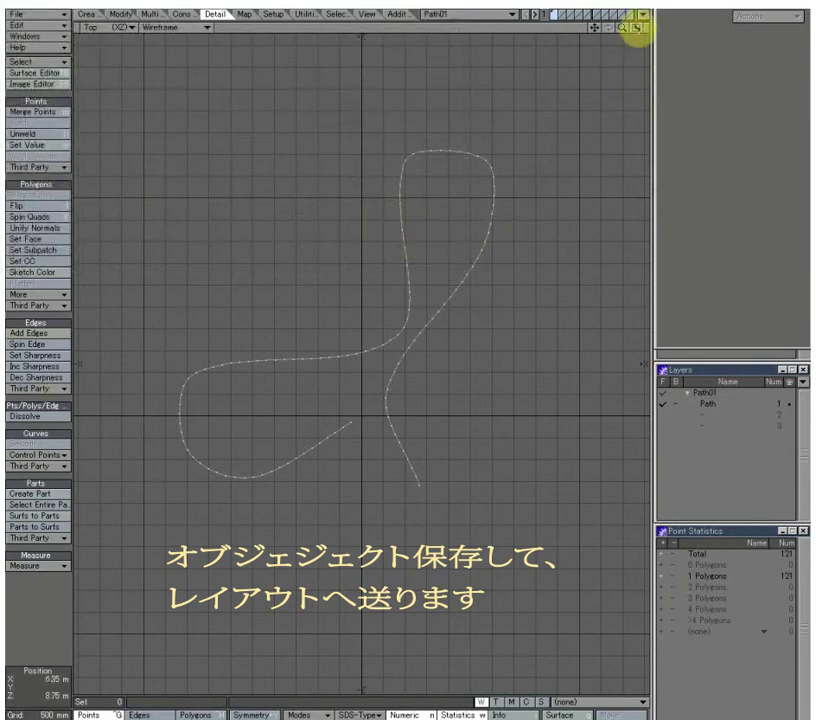
click(642, 14)
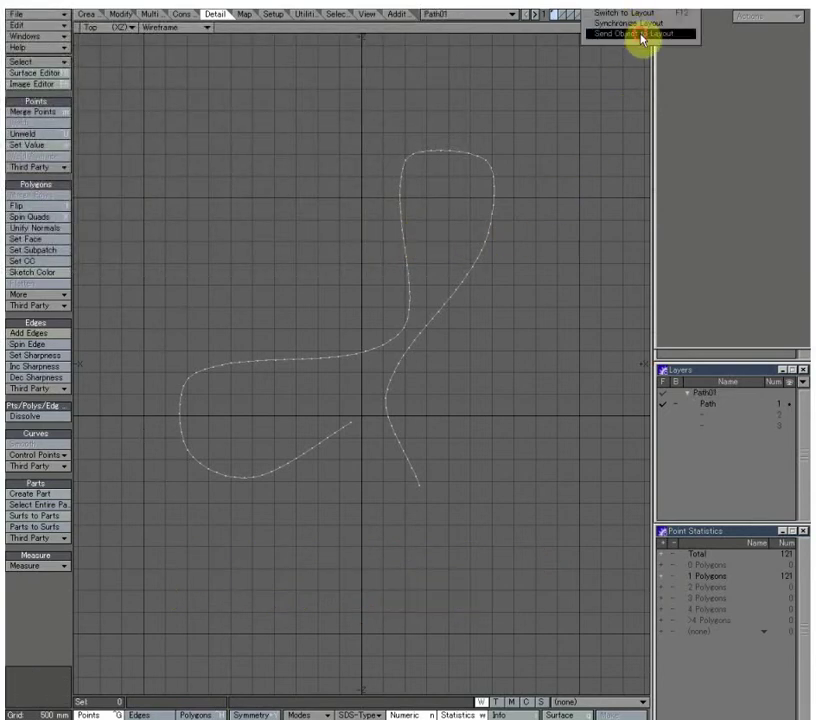
click(641, 34)
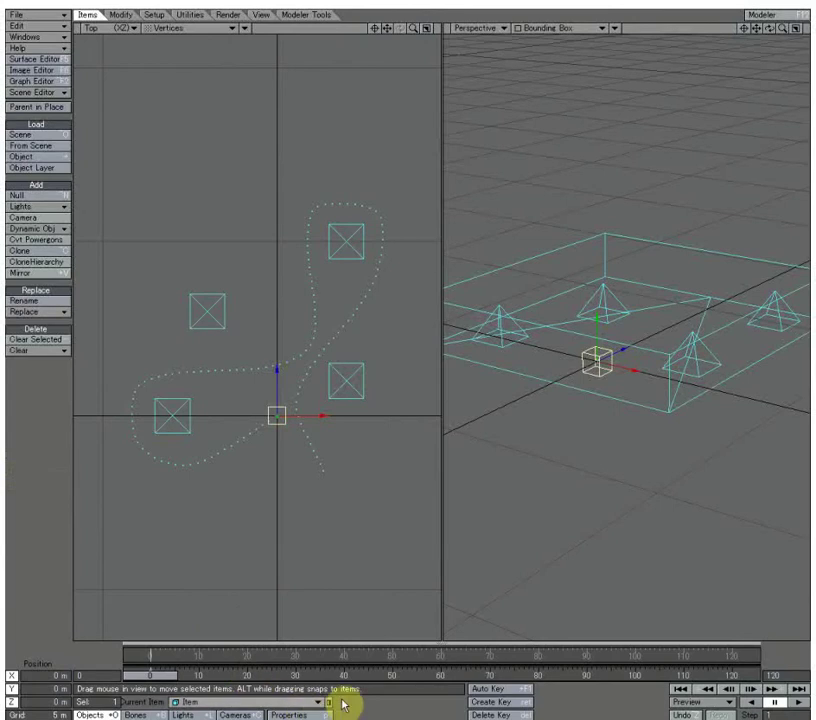
Step: Make Item the current object and add a CurveConstraint modifier in its motion options
click(328, 706)
click(498, 503)
click(498, 494)
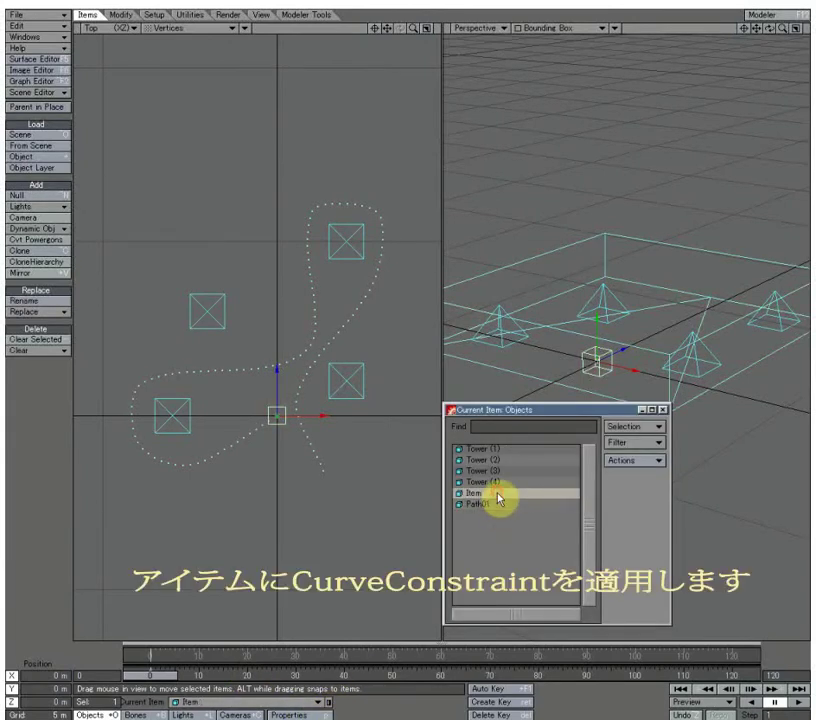
click(662, 409)
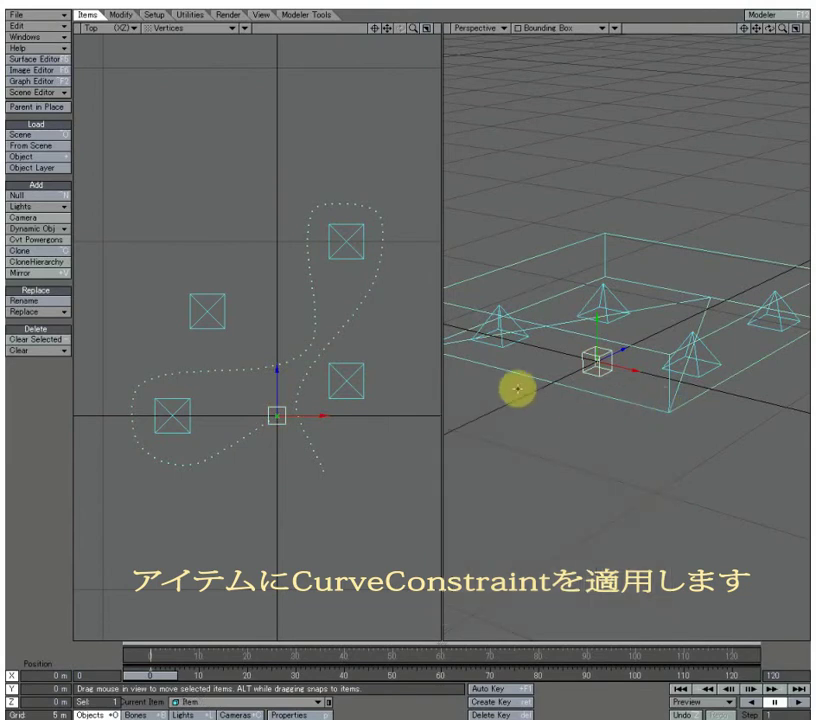
click(67, 40)
click(33, 40)
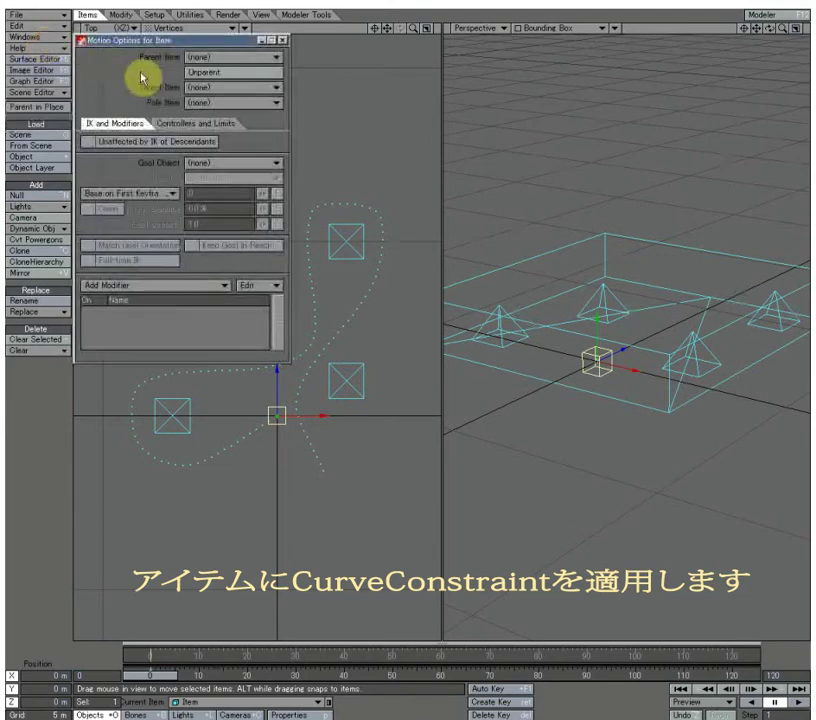
click(215, 286)
click(203, 290)
Step: Assign Path01 as the curve of Item's CurveConstraint modifier and close the motion options
click(209, 313)
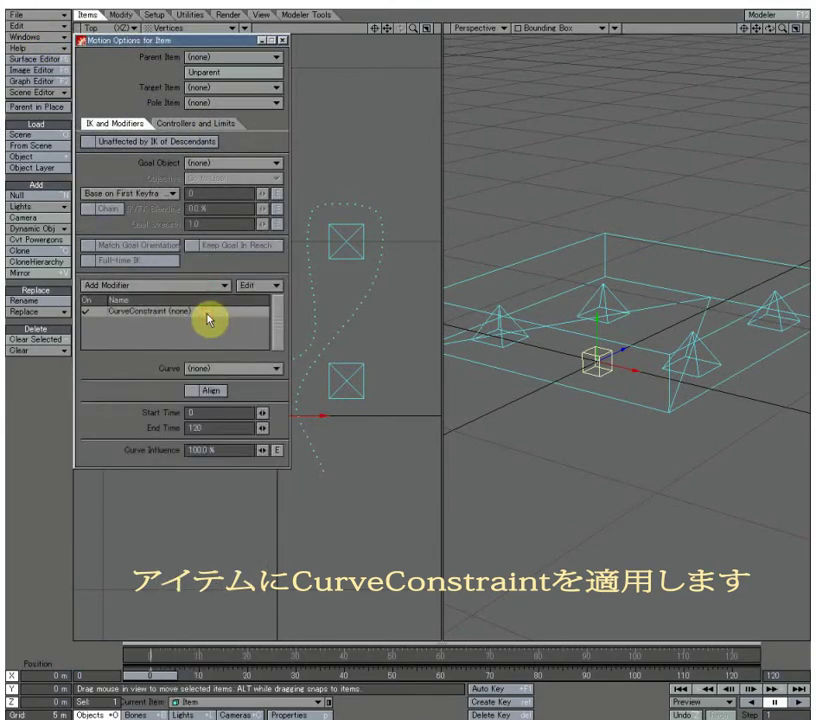
click(240, 369)
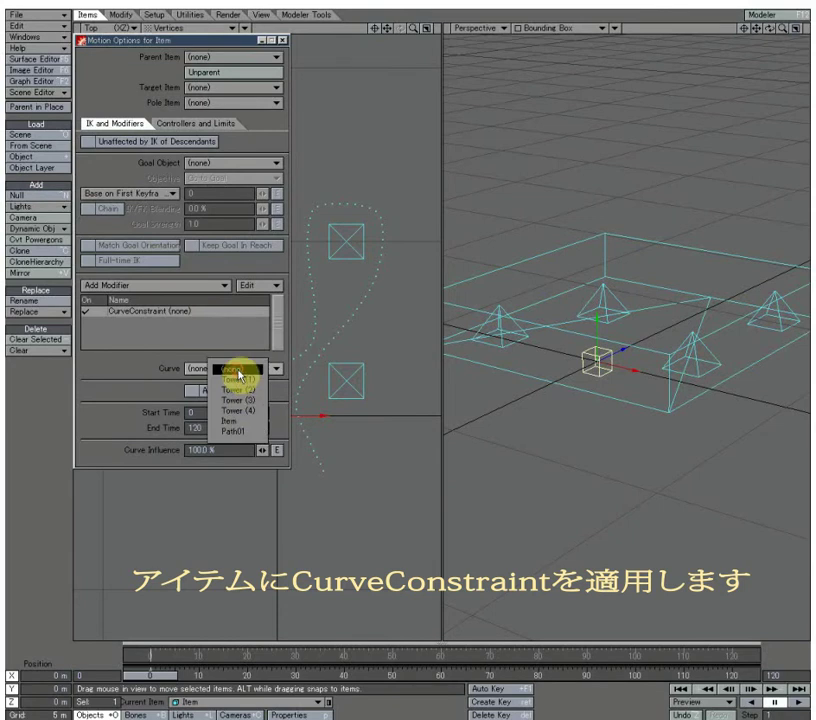
click(240, 435)
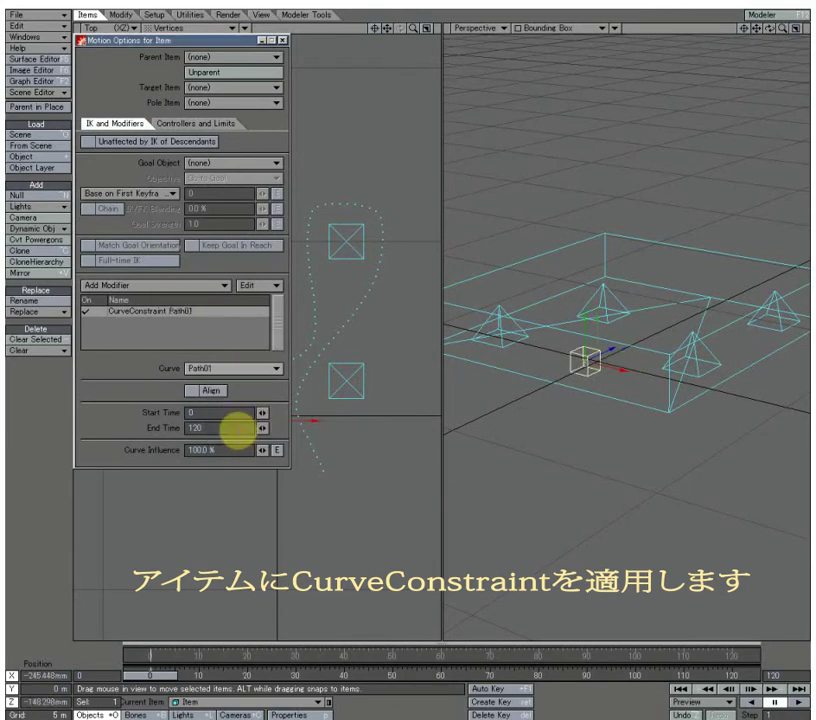
click(284, 40)
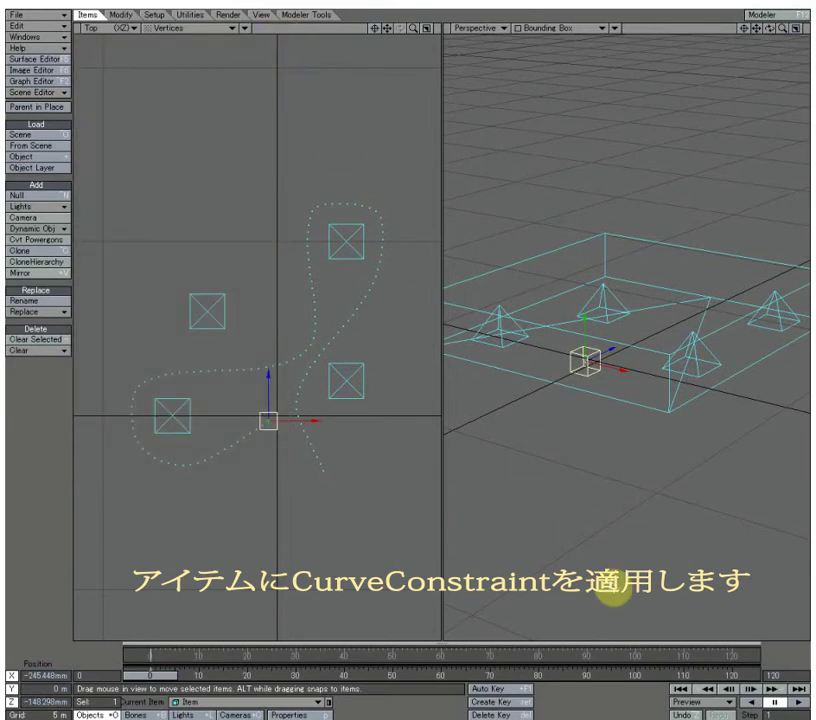
Step: Play the animation to check Item's movement along the curve, and return to frame 0
click(800, 703)
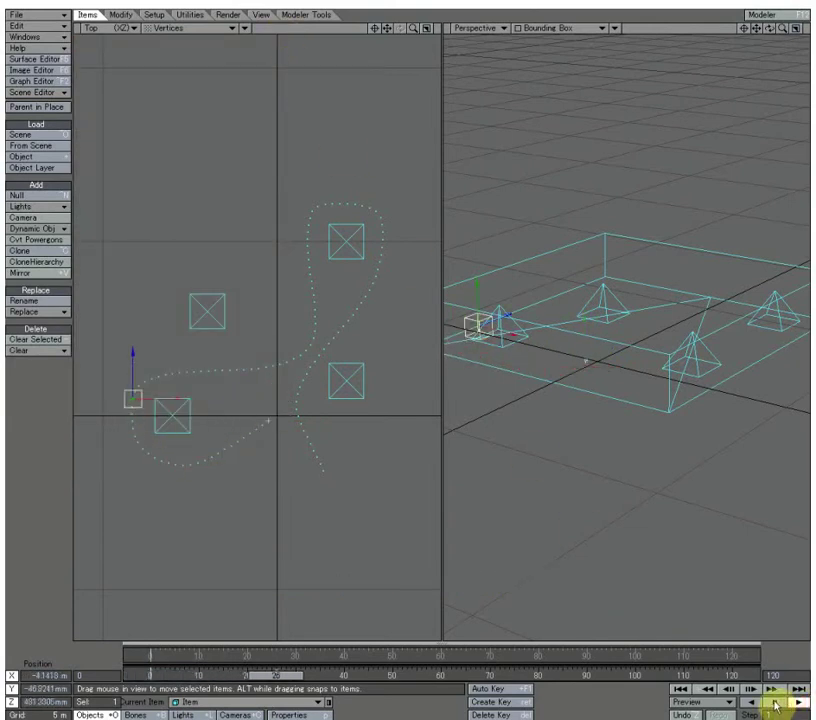
click(776, 703)
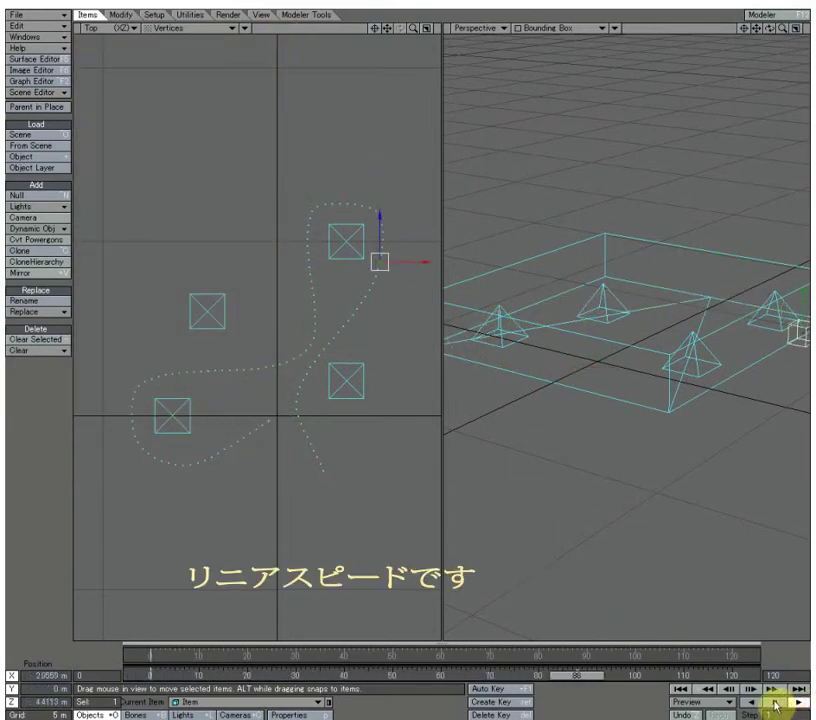
click(682, 689)
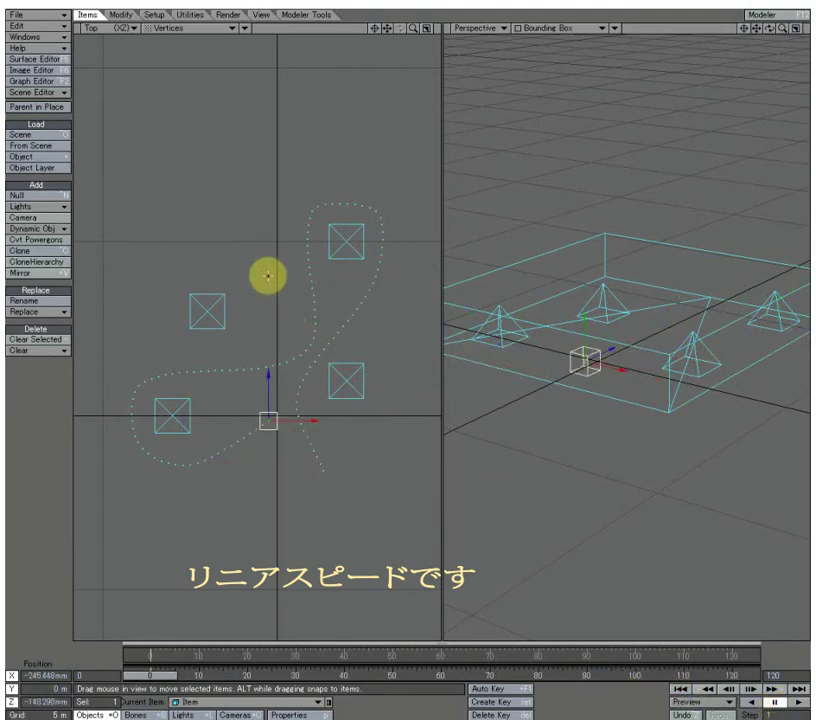
Step: Bake the motion of Item alone with REL:Freeze_Rel_Motion, with 0 frames between keyframes
click(190, 14)
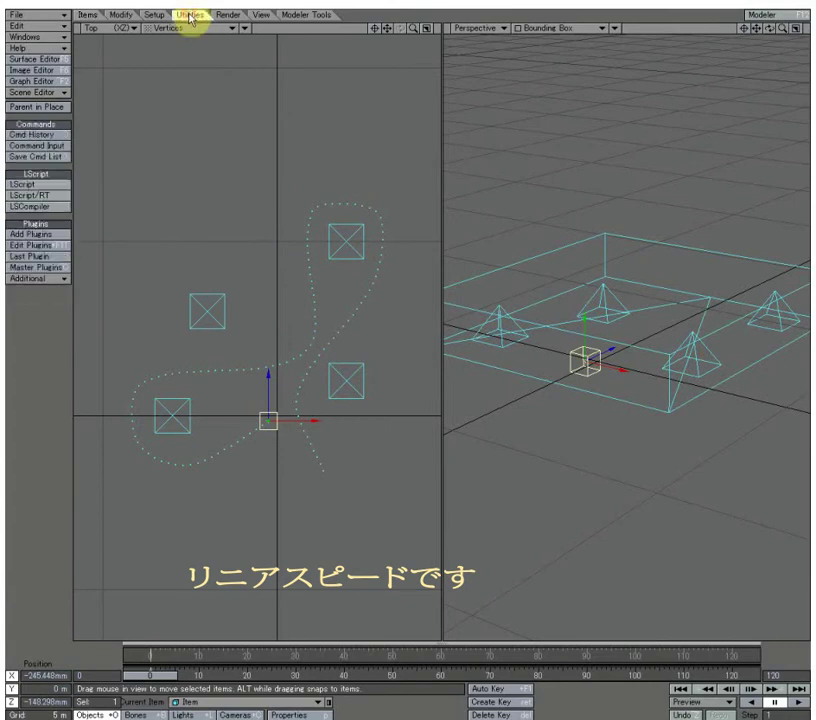
click(64, 280)
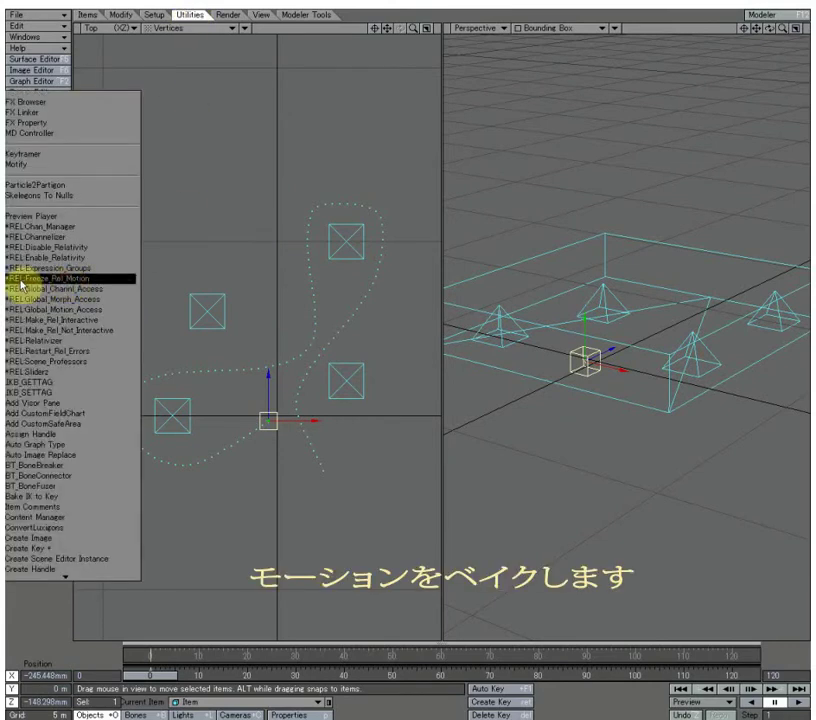
click(58, 280)
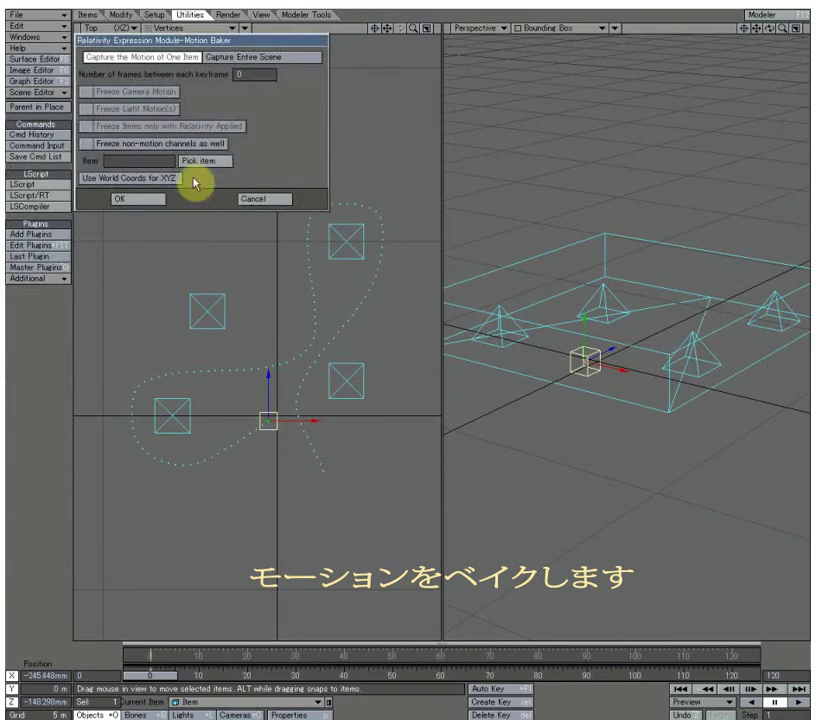
click(212, 163)
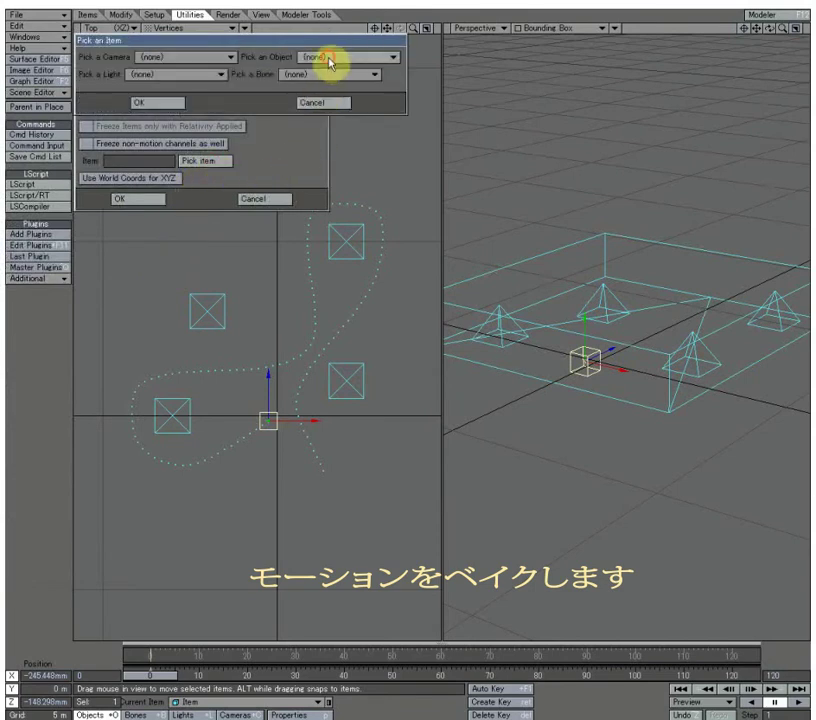
click(329, 58)
click(329, 113)
click(165, 103)
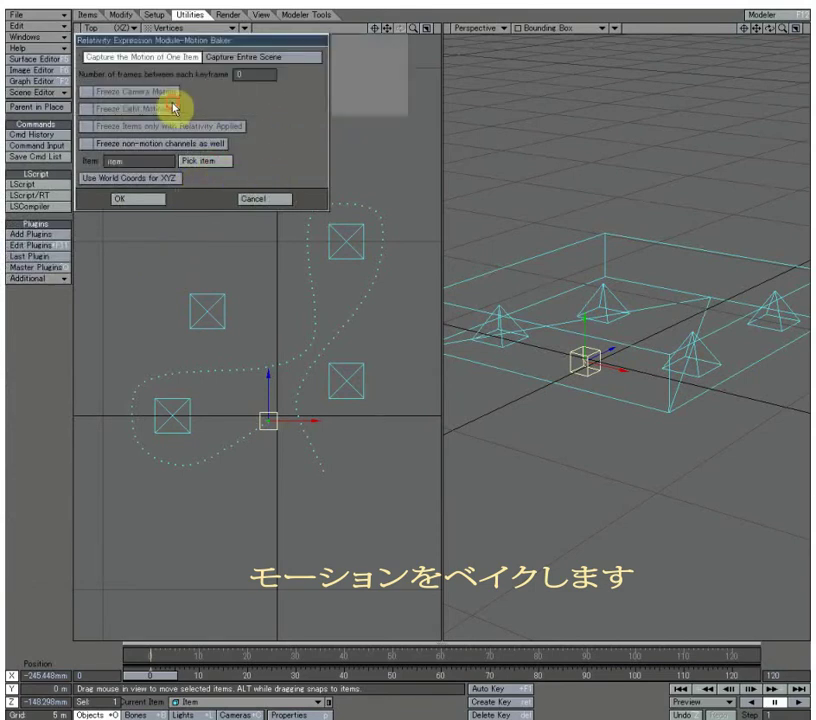
click(146, 198)
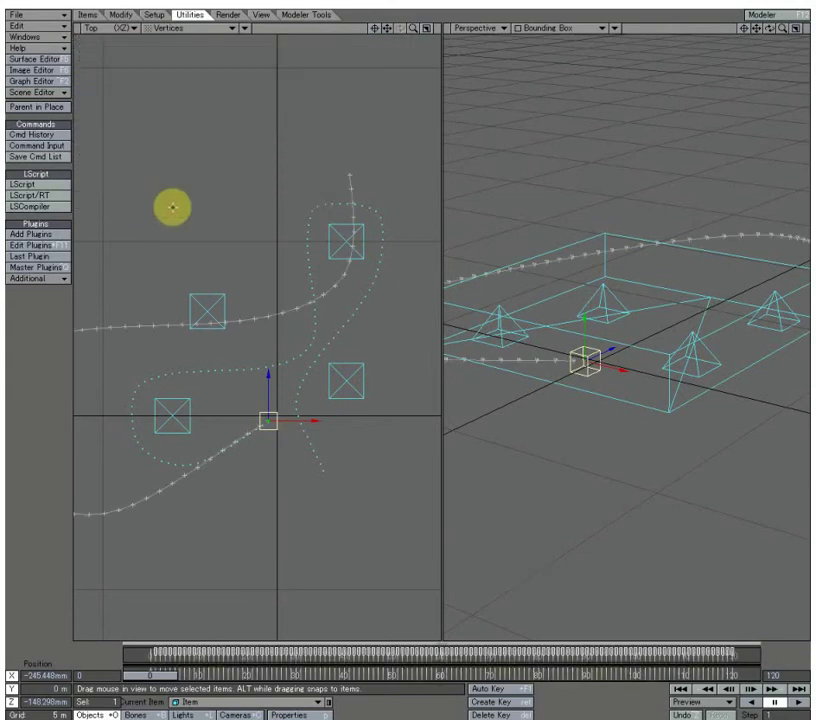
Step: Remove the CurveConstraint modifier from Item's motion options and close them
key(m)
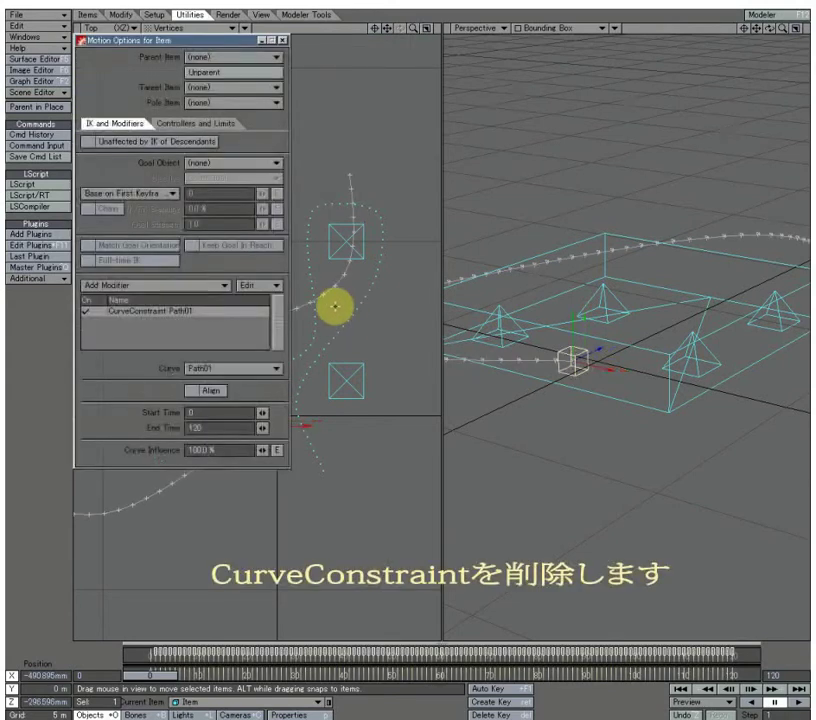
click(277, 287)
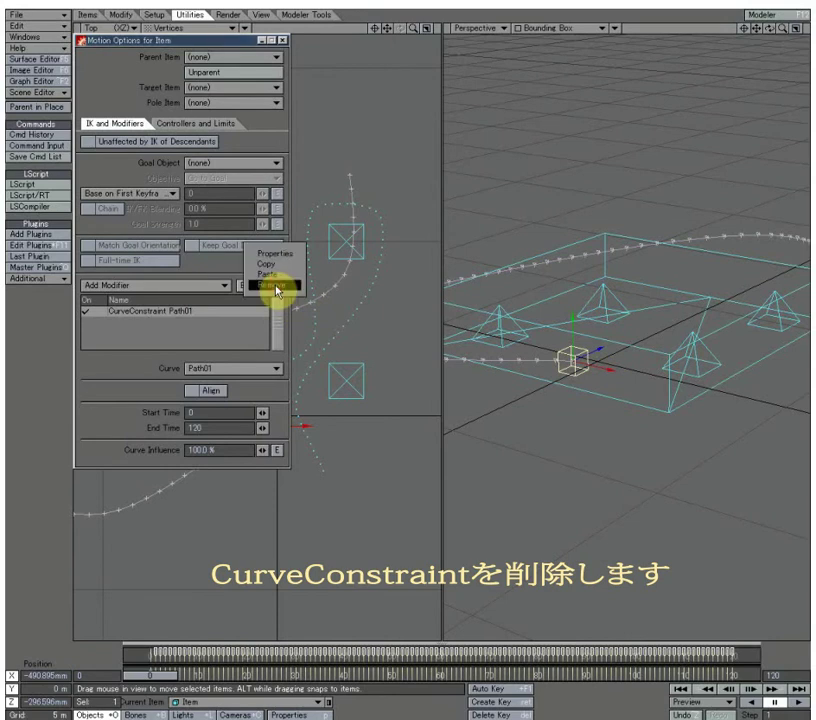
click(277, 290)
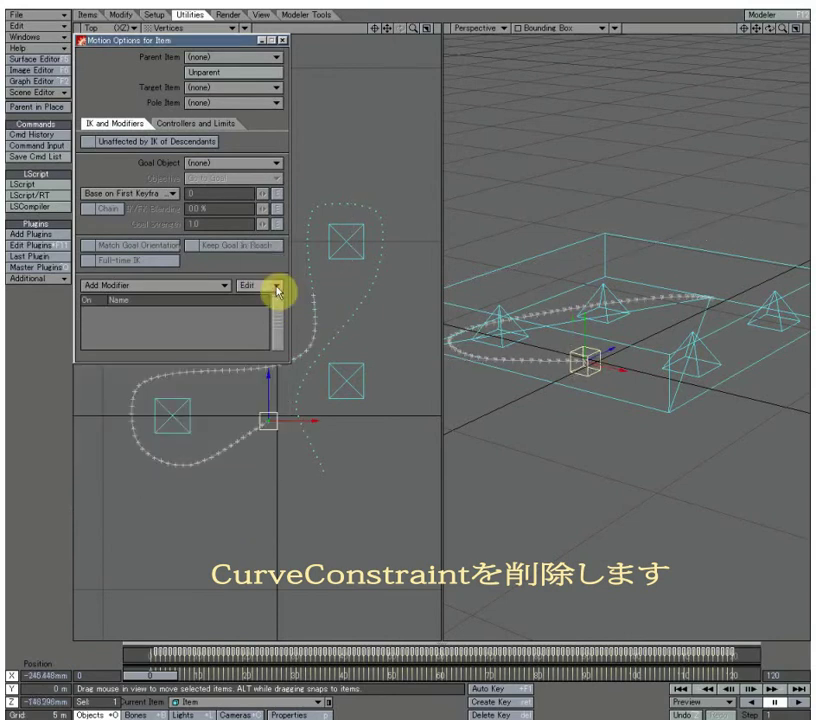
click(284, 41)
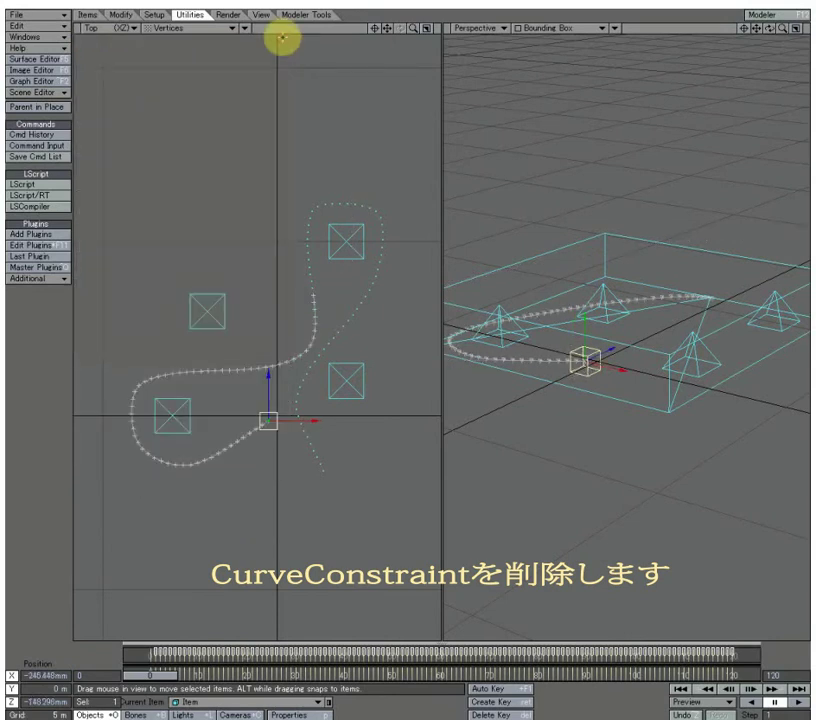
Step: Play the animation to check Item's baked motion along the path, and return to frame 0
click(797, 694)
click(797, 703)
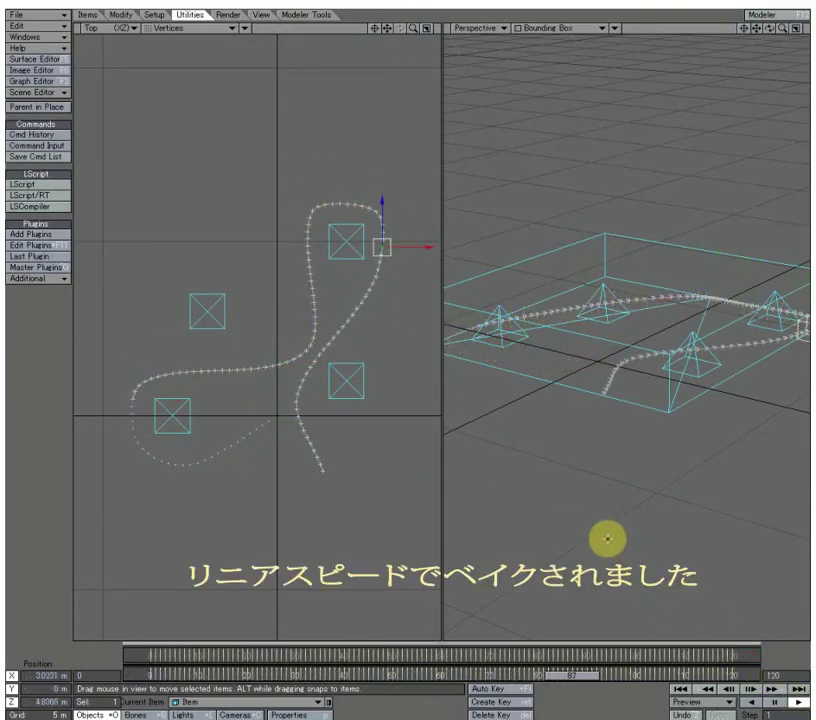
click(681, 689)
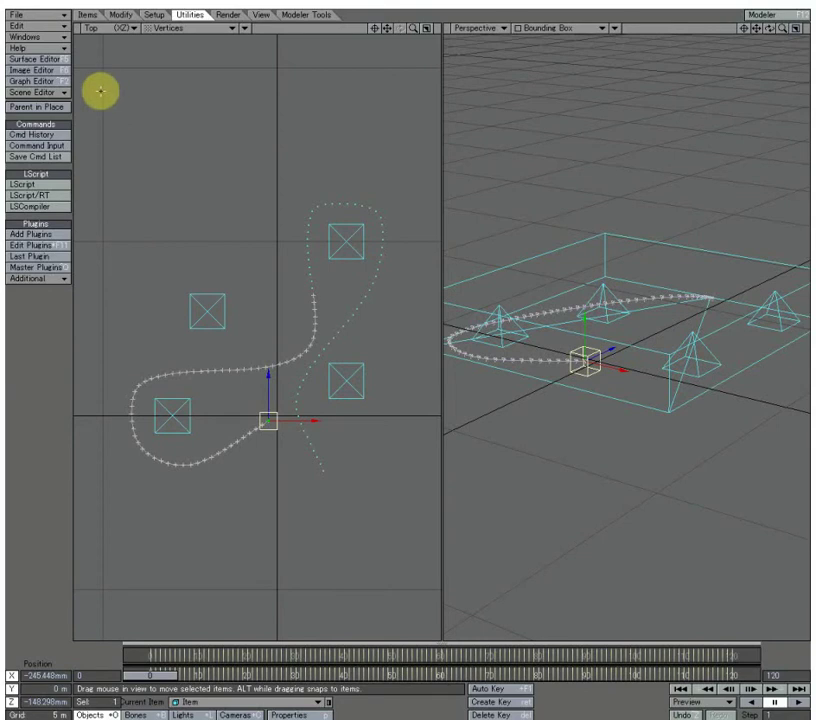
Step: Add a null named SpeedCtrl with the Ball shape and a scale of 0.4 m
click(86, 17)
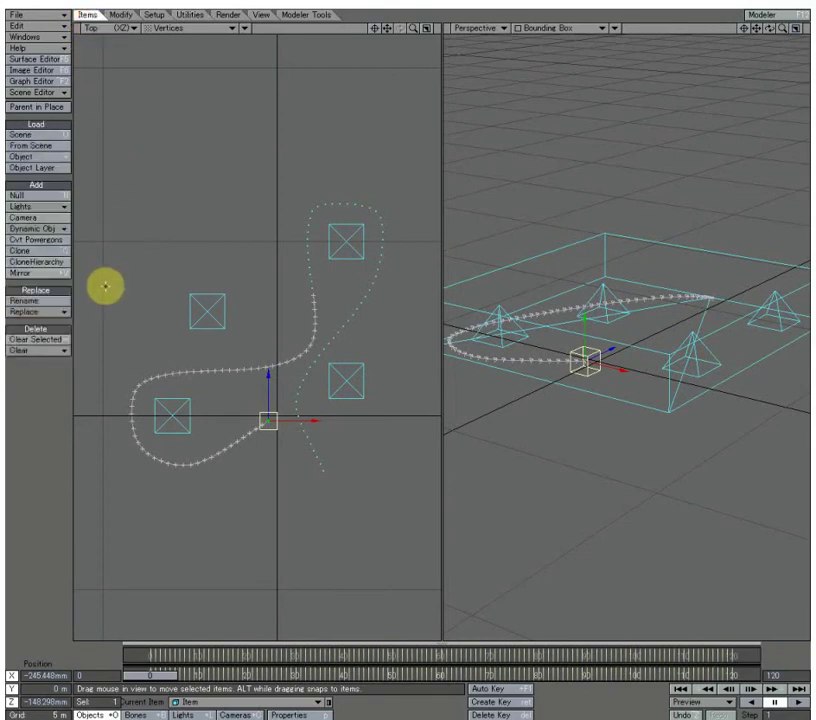
click(62, 196)
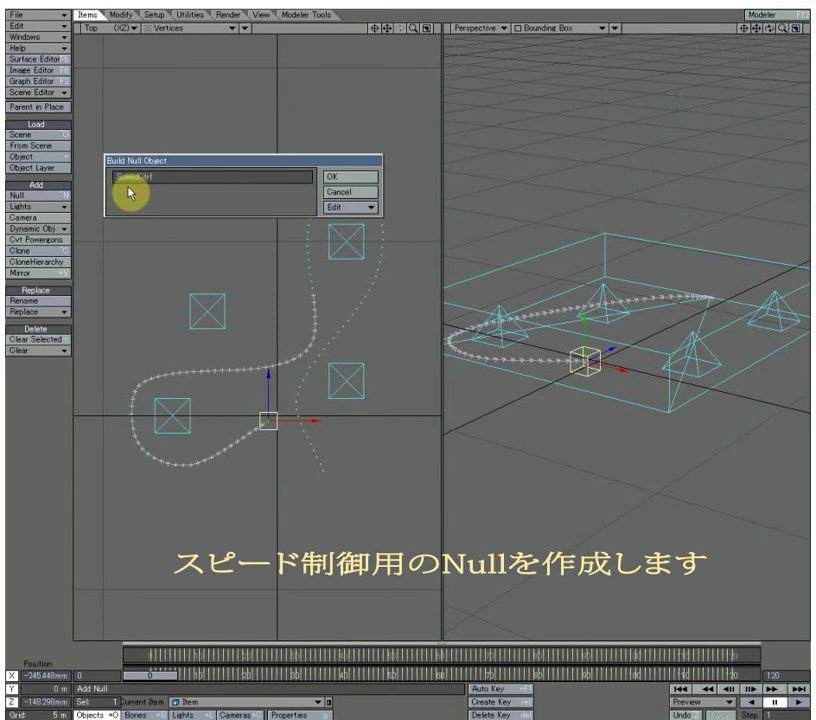
click(370, 207)
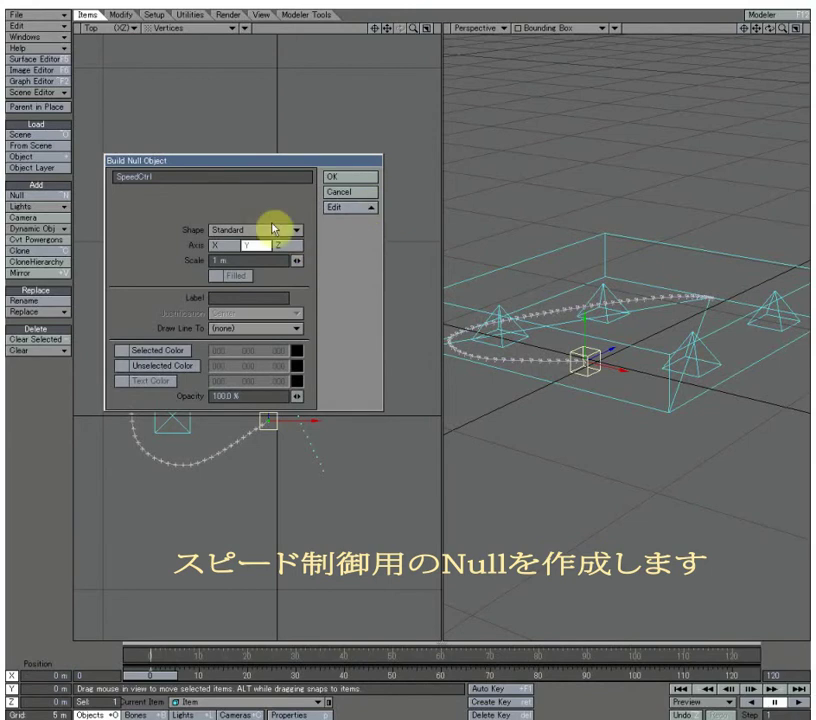
click(270, 228)
click(266, 246)
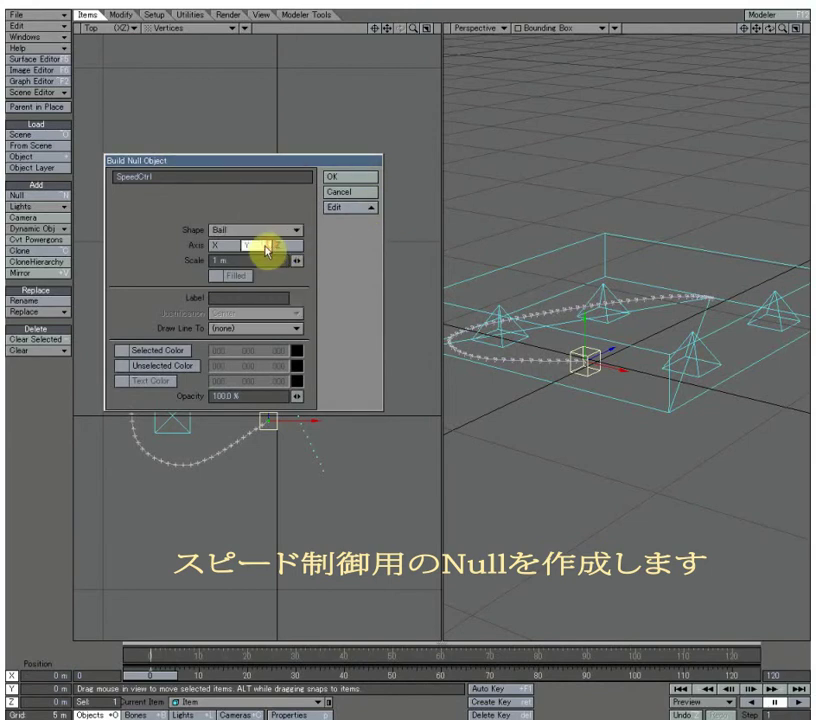
click(248, 259)
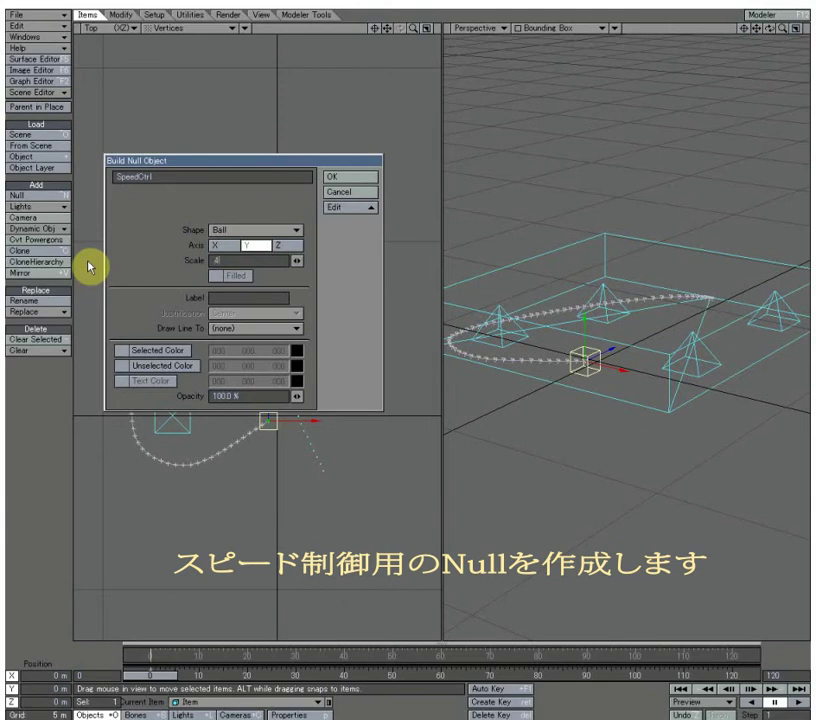
click(349, 177)
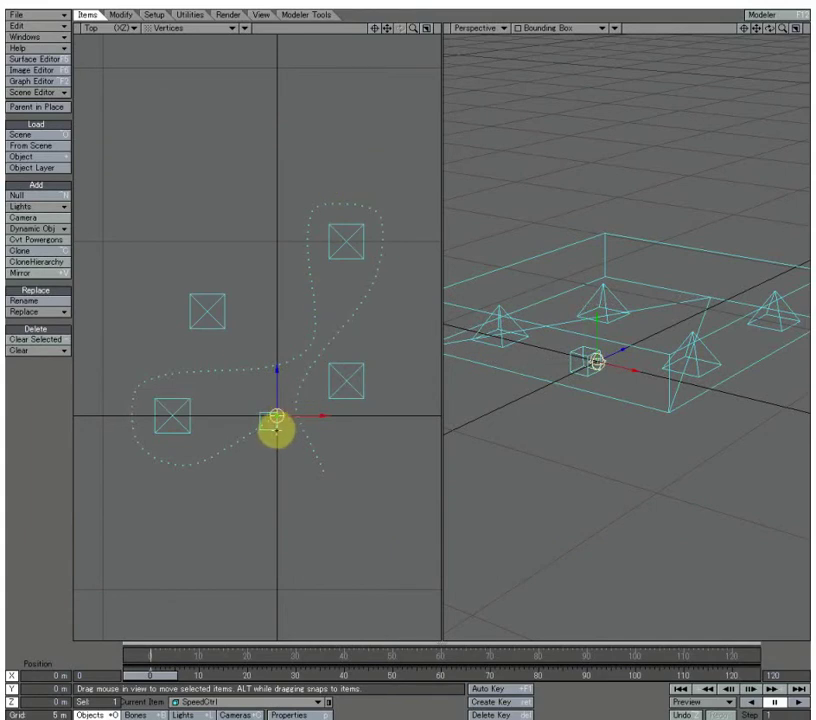
Step: Set the viewport layout to Double Horizontal in the display preferences and close them
key(d)
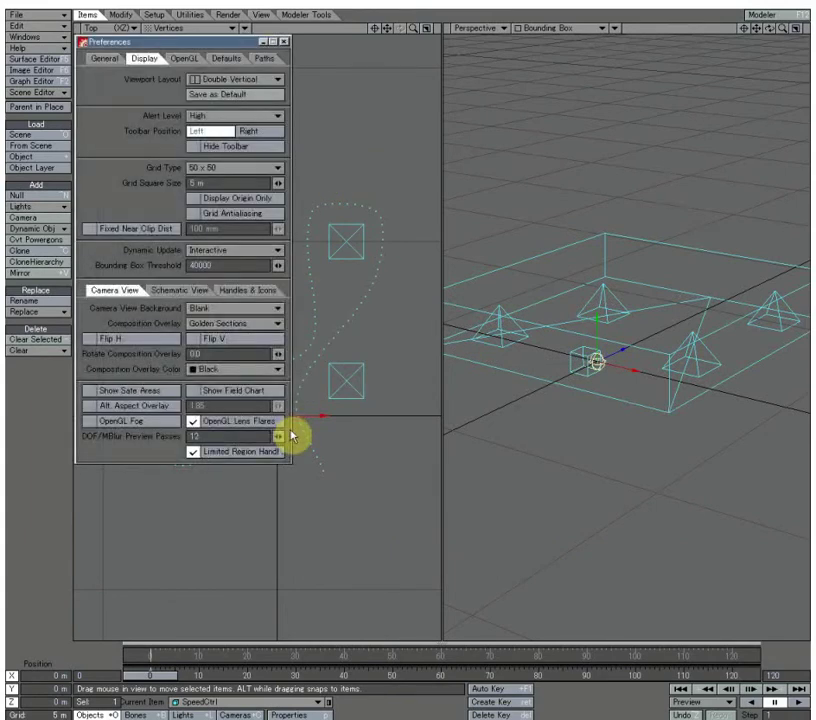
click(232, 80)
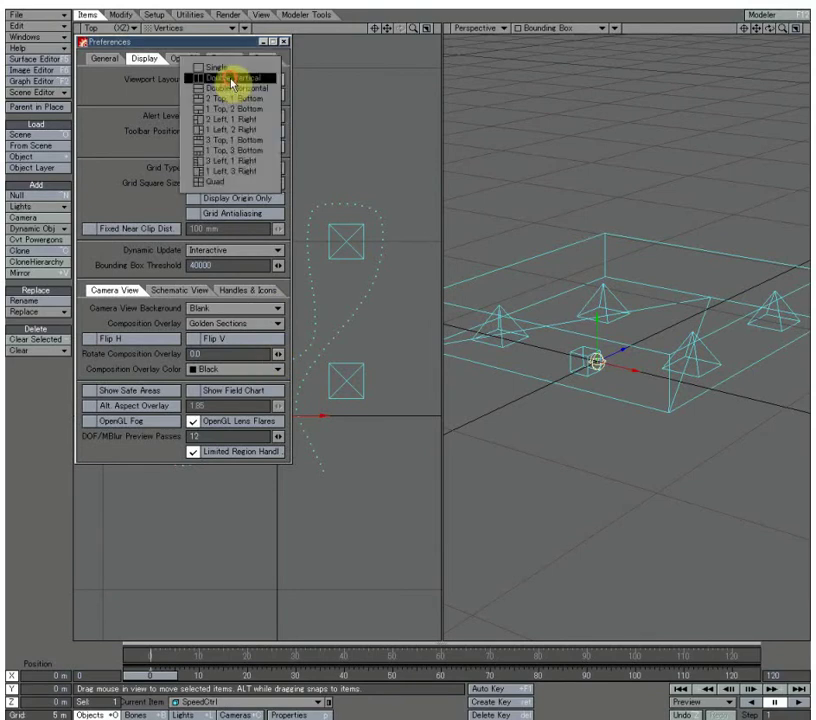
click(233, 87)
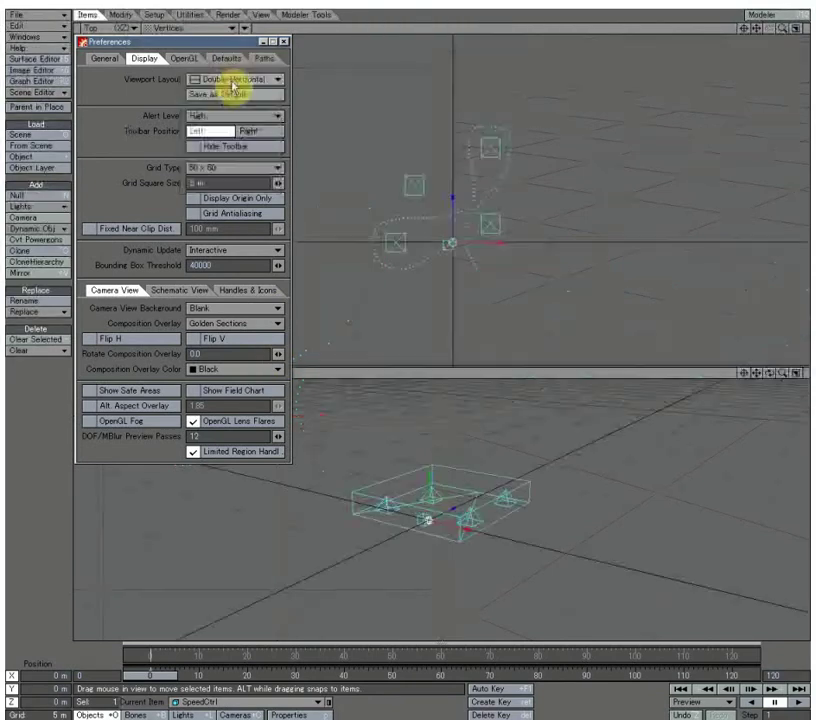
click(285, 42)
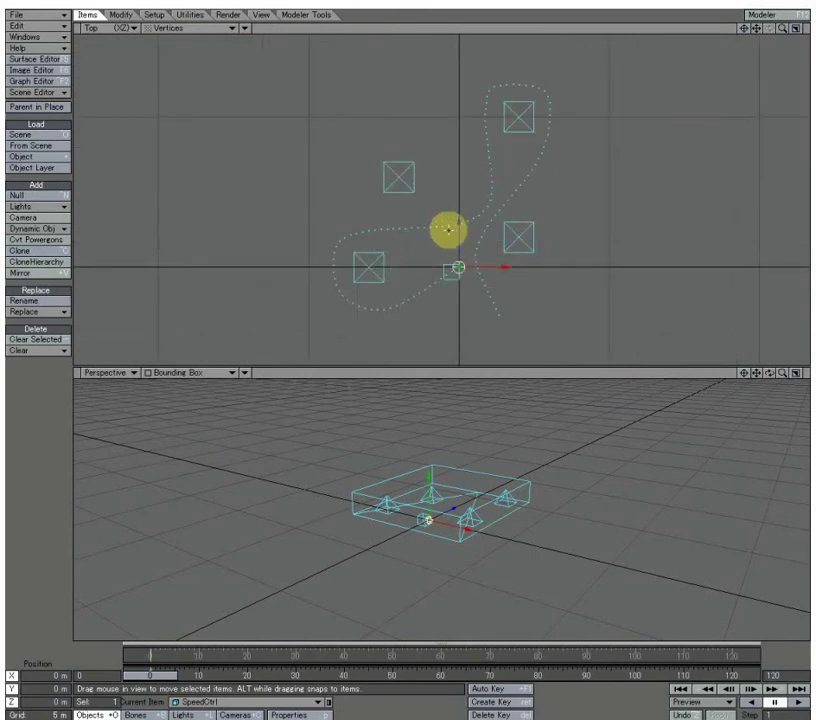
Step: Select Item and add a Cycler modifier to its Position.X channel in the Graph Editor, opening the modifier's settings
click(442, 264)
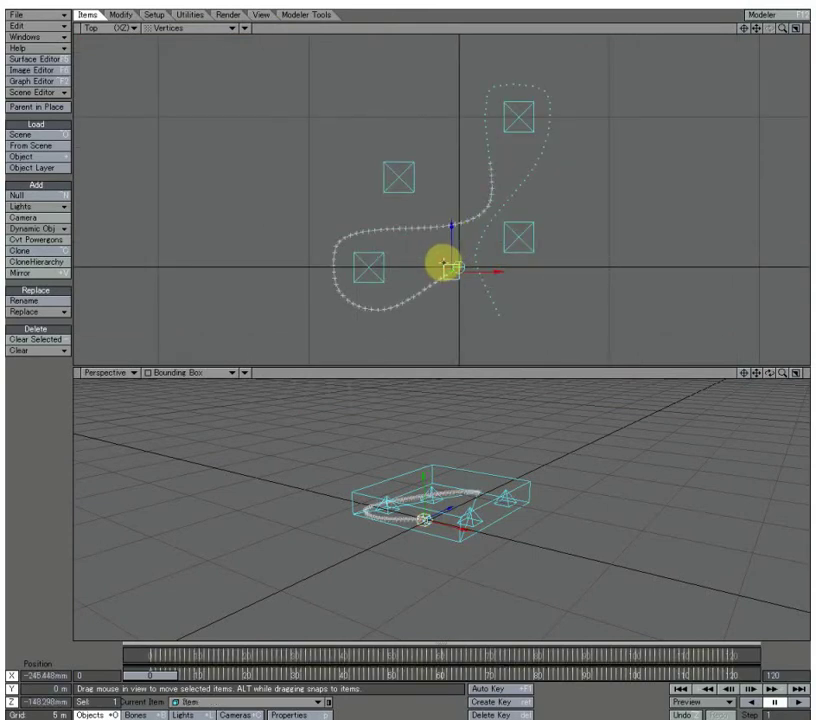
click(50, 83)
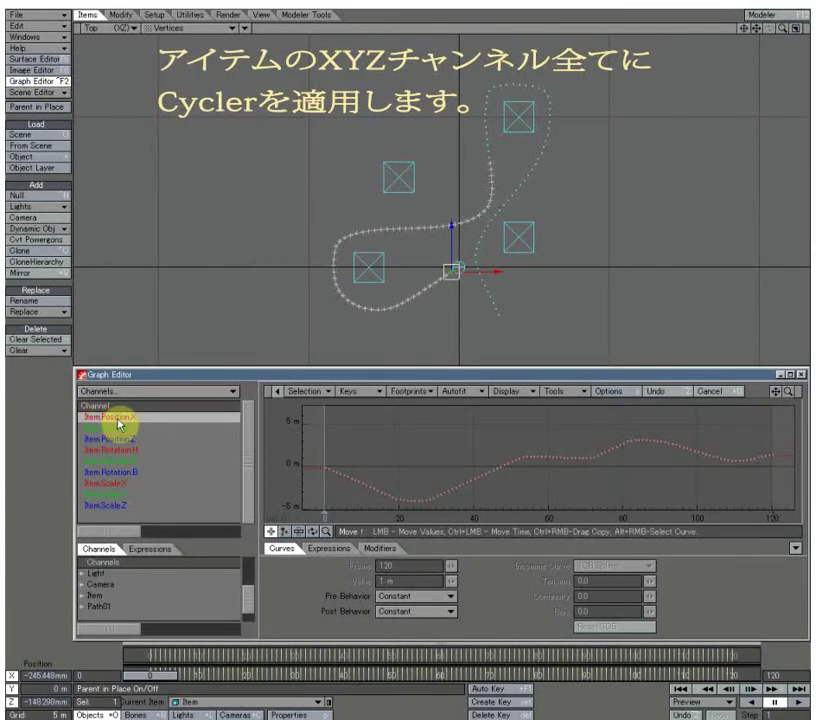
click(381, 548)
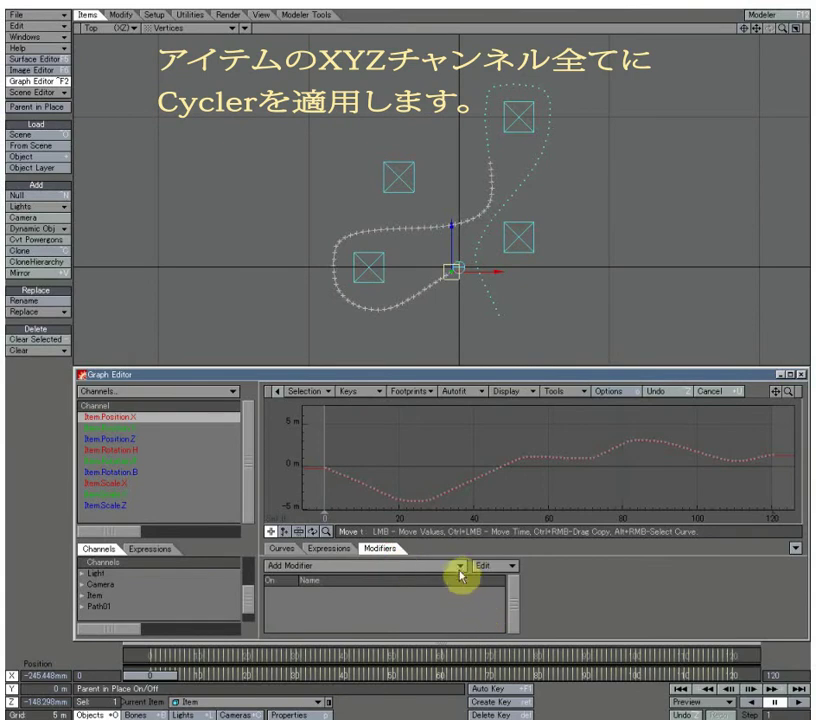
click(477, 566)
click(444, 566)
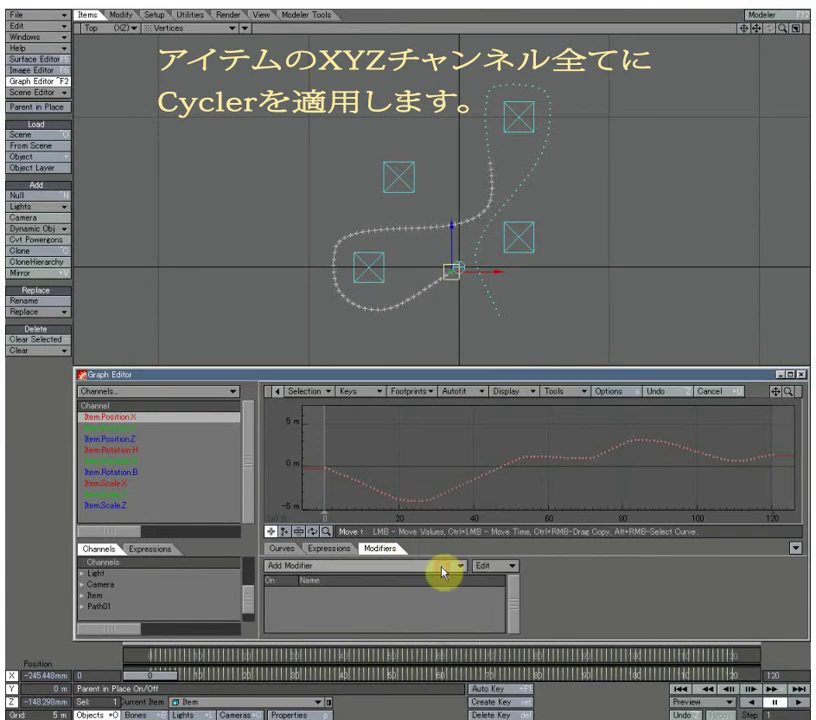
double_click(466, 594)
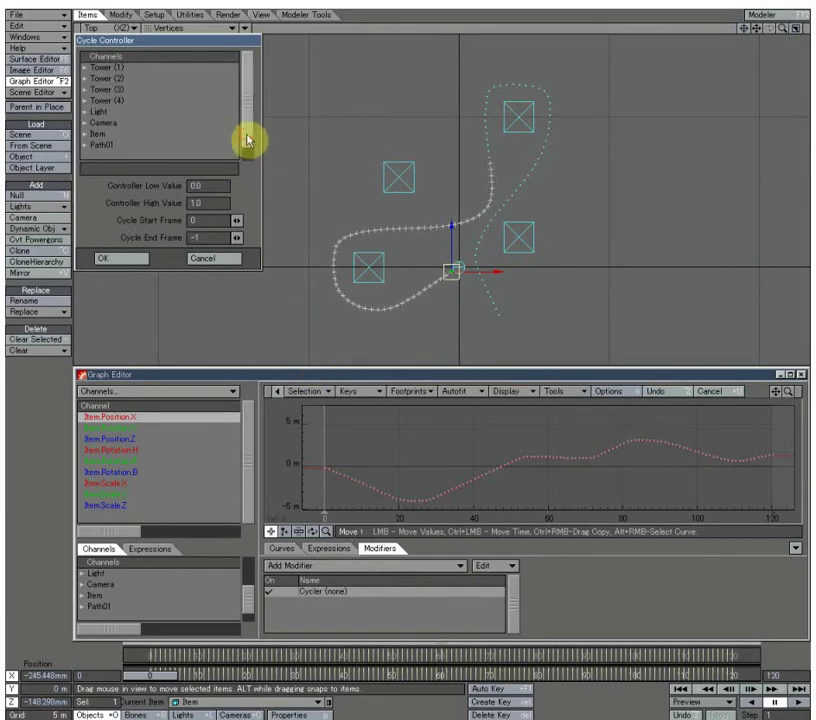
Step: Set the Cycler's controller to SpeedCtrl.Position.X with a cycle end frame of 120, and confirm the settings
drag(249, 137, 247, 158)
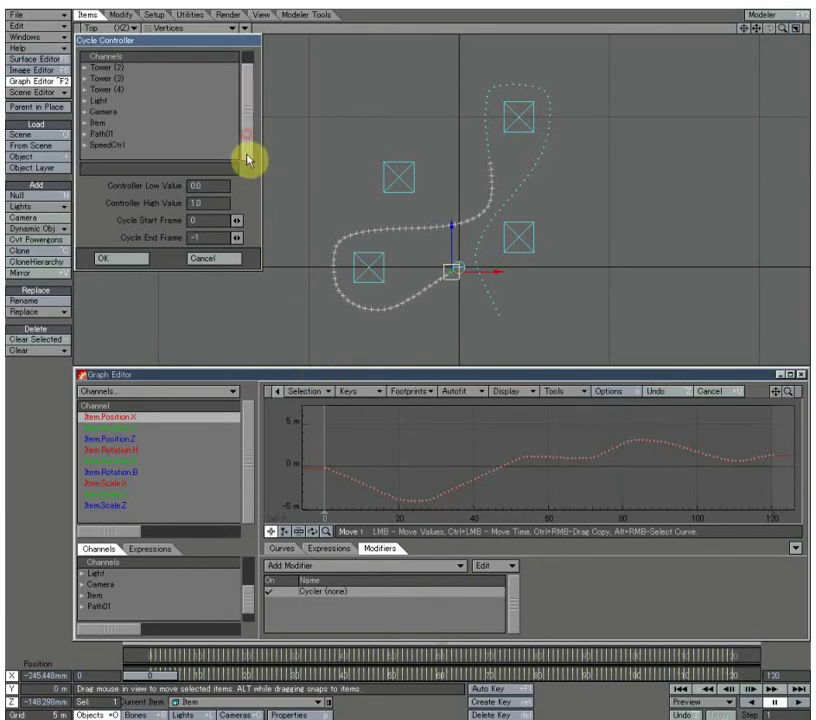
click(83, 146)
drag(244, 91, 248, 128)
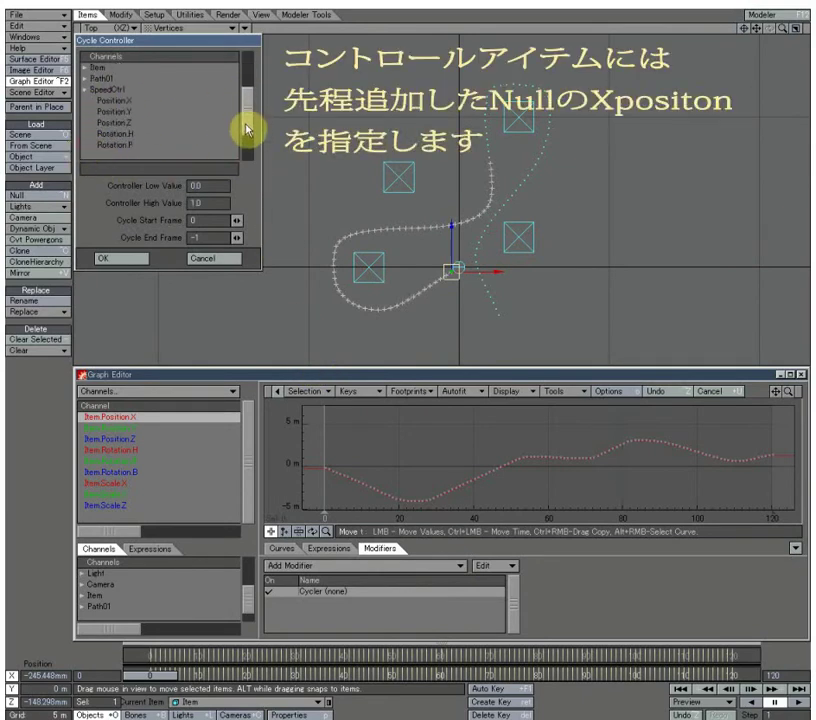
click(128, 102)
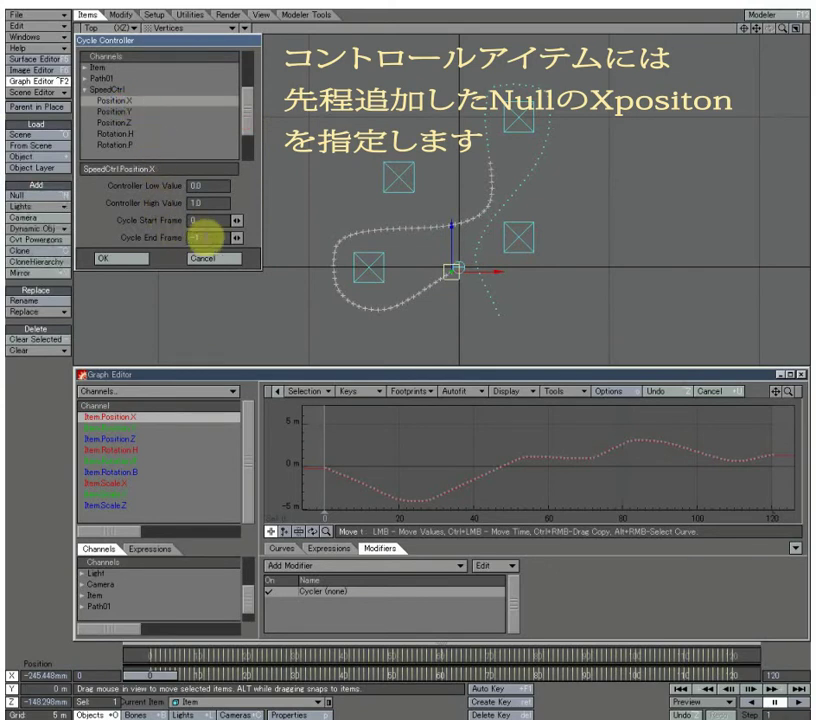
click(193, 238)
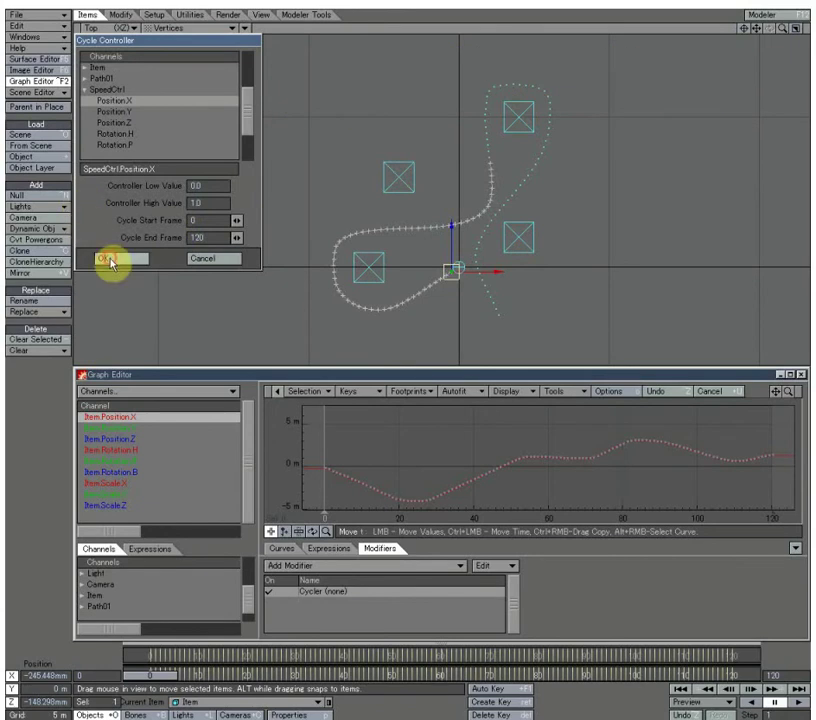
click(105, 259)
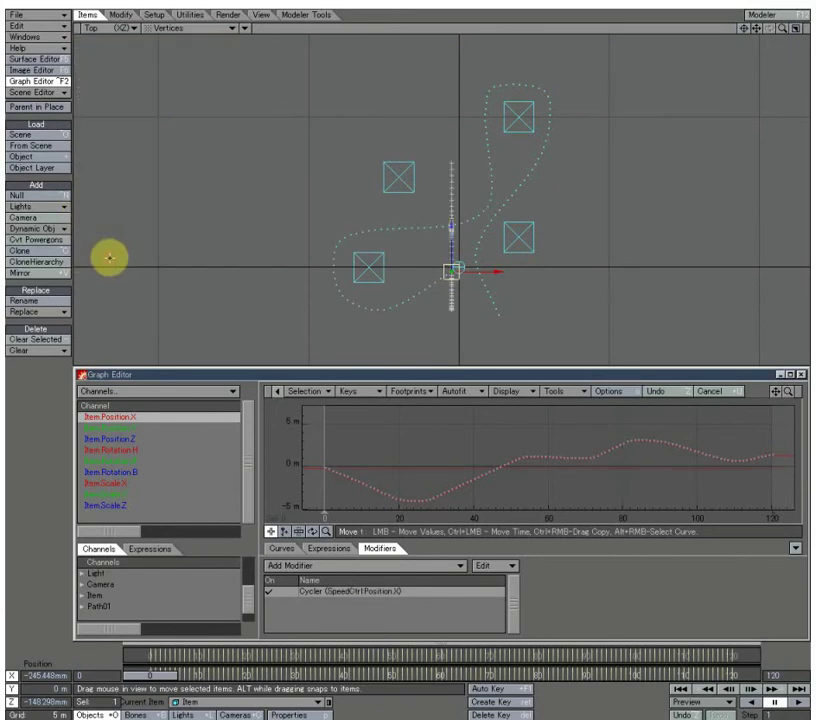
Step: Copy the Cycler modifier from Item.Position.X and paste it onto the Item.Position.Y channel
click(488, 567)
click(490, 545)
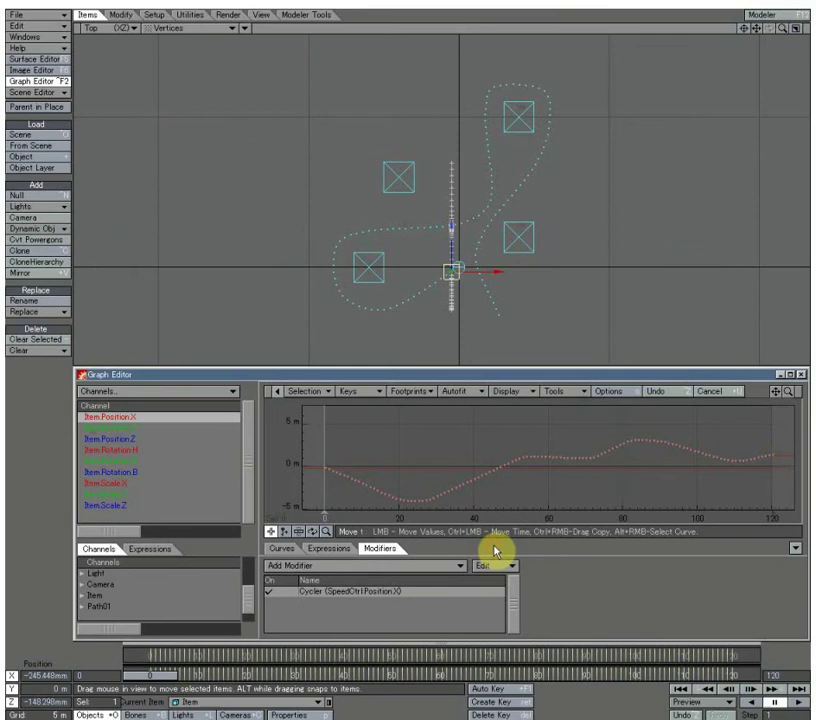
click(190, 428)
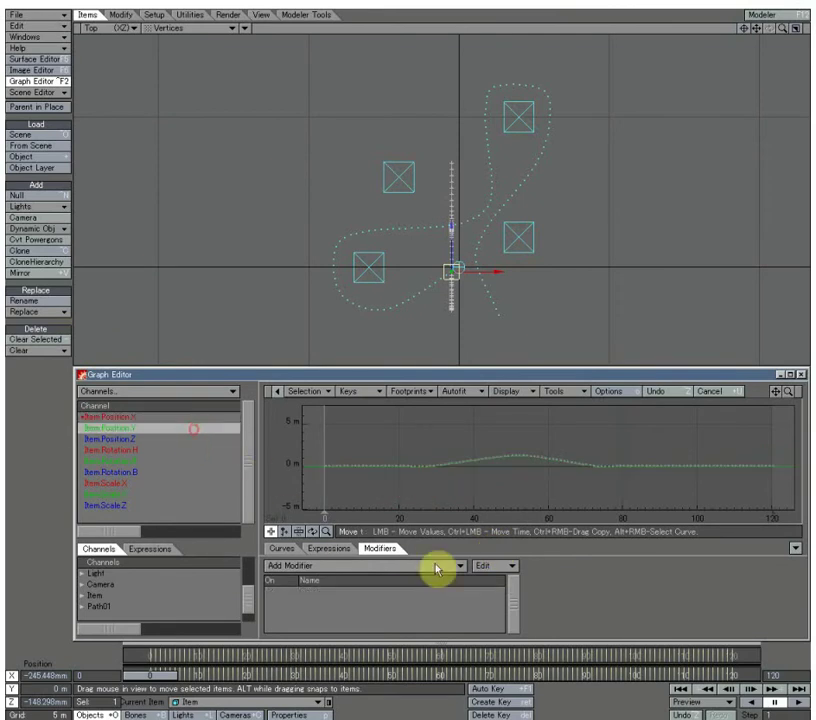
click(490, 567)
click(488, 576)
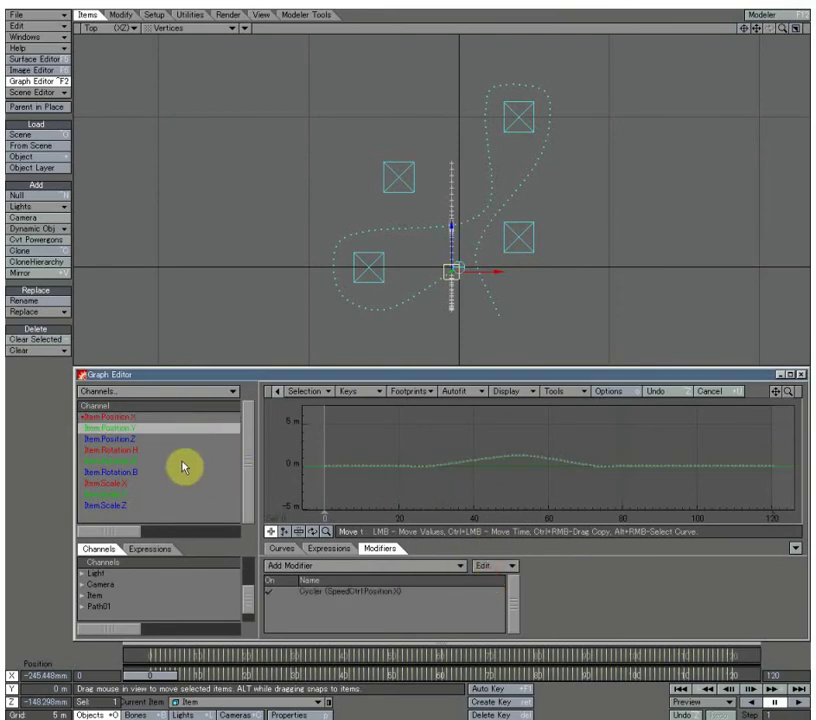
Step: Paste the copied Cycler modifier onto the Item.Position.Z channel
click(173, 440)
click(499, 569)
click(497, 573)
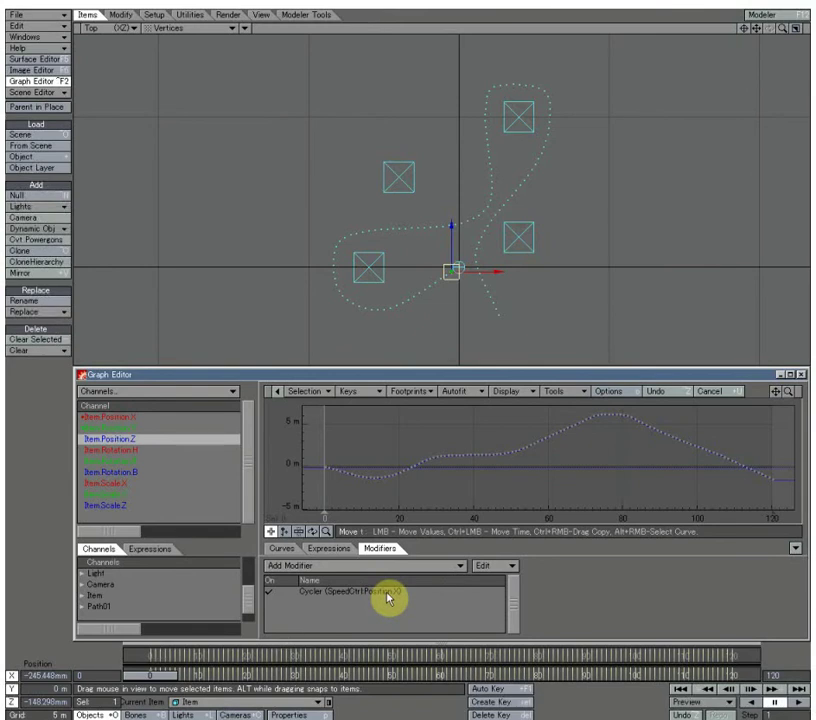
mouse_move(250, 598)
mouse_down()
mouse_move(250, 612)
mouse_move(250, 586)
mouse_up()
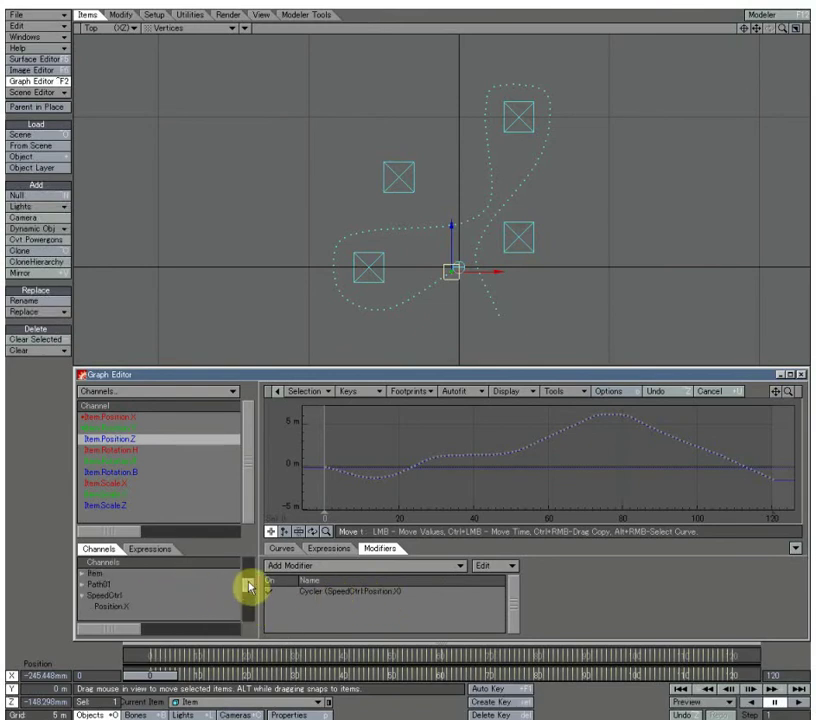
click(126, 597)
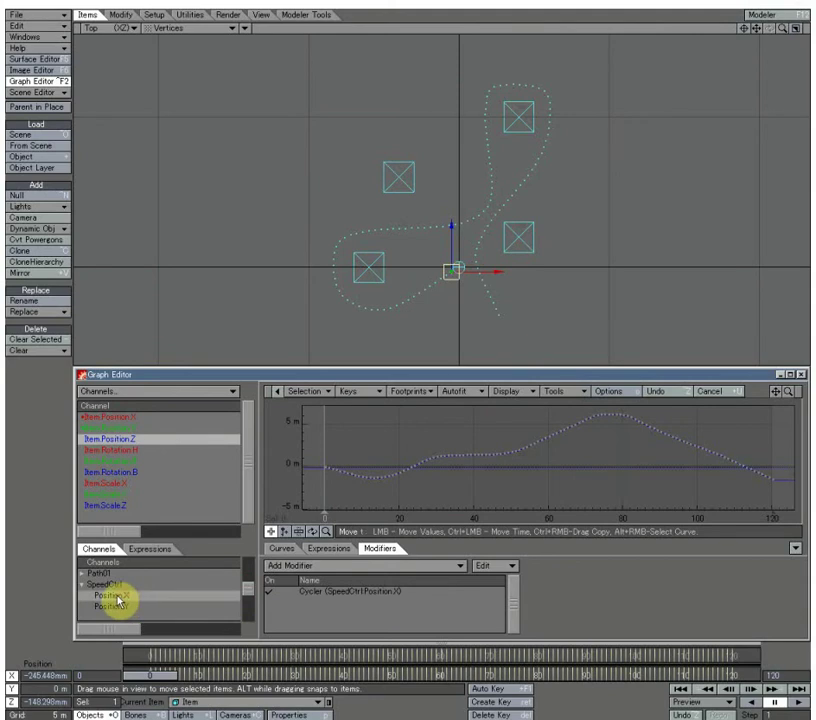
drag(124, 597, 136, 515)
Step: Remove all of Item's rotation and scale channels from the channel bin, keeping its position channels and SpeedCtrl.Position.X
click(127, 506)
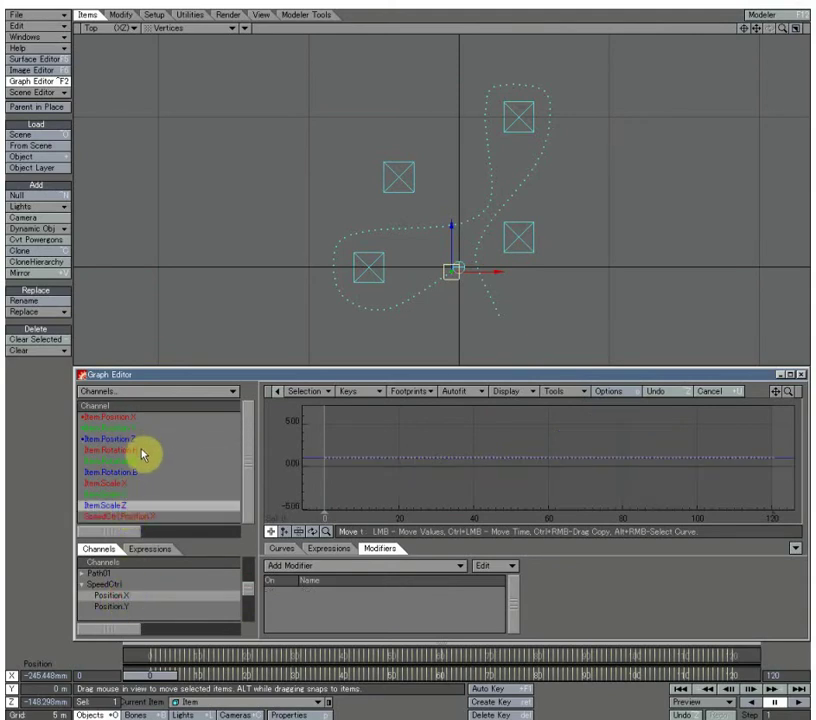
click(142, 455)
right_click(142, 462)
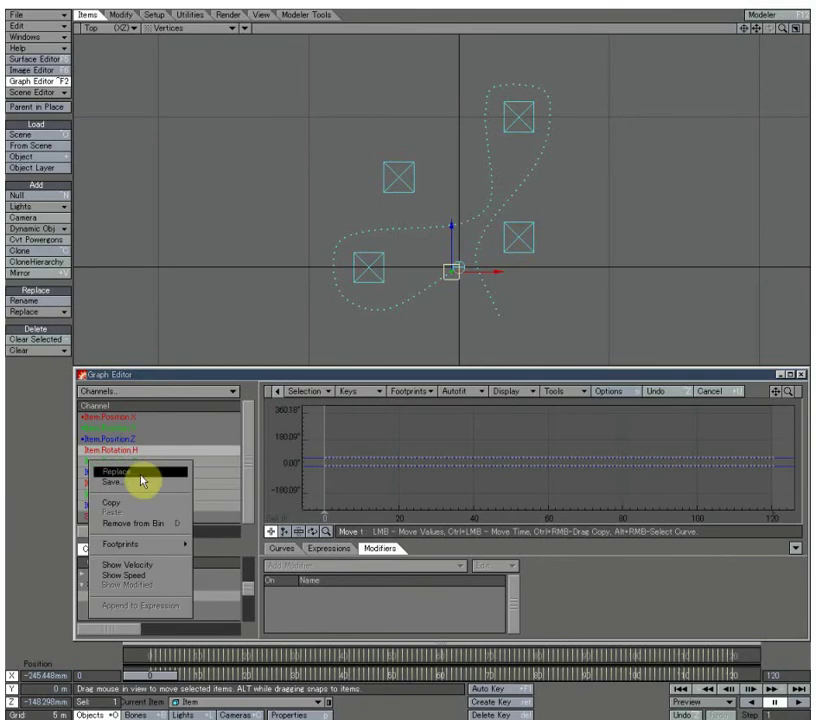
click(142, 523)
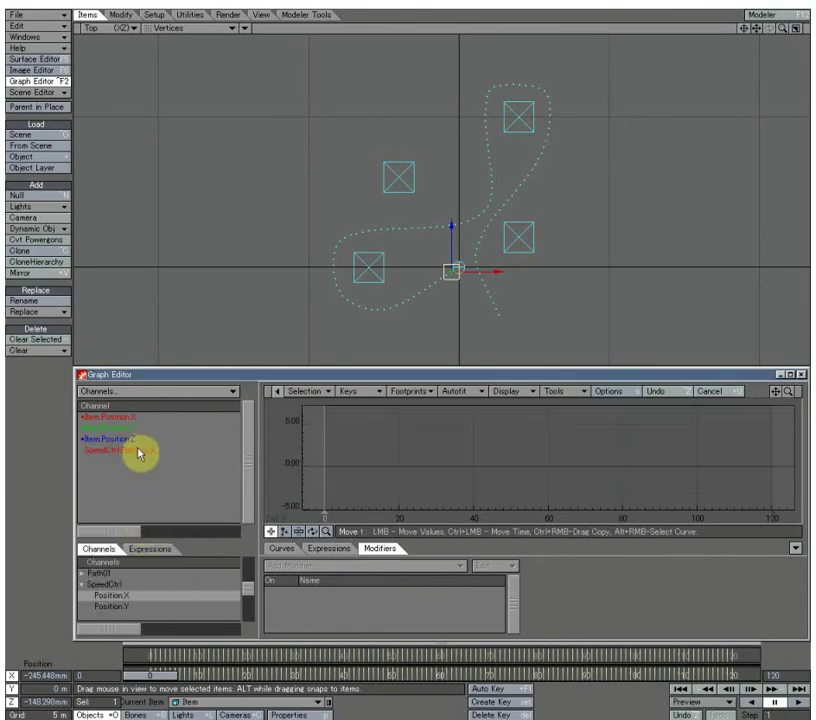
Step: Add a key at frame 120 on the SpeedCtrl.Position.X curve and set its value to 1 m
click(140, 452)
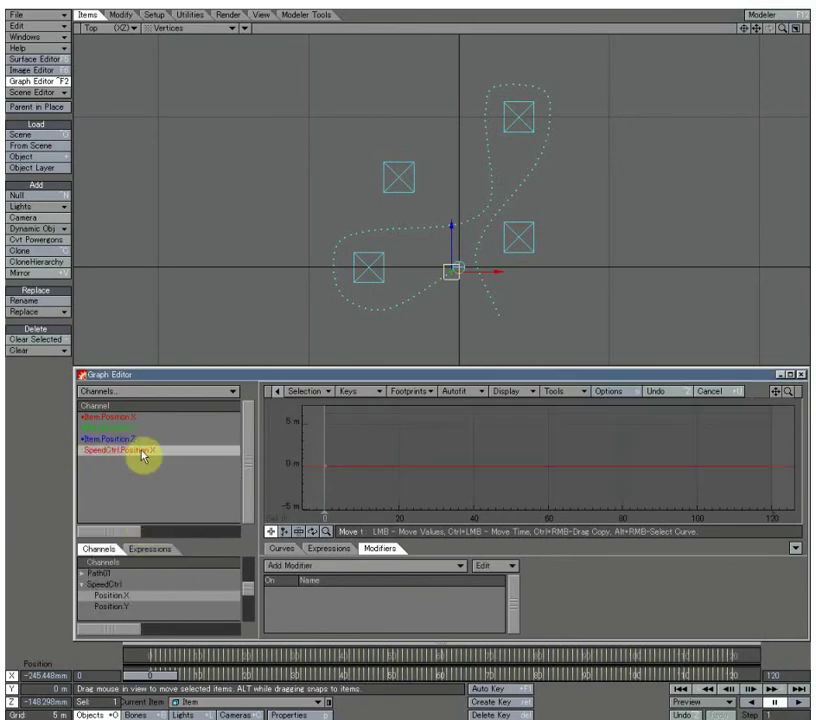
click(285, 531)
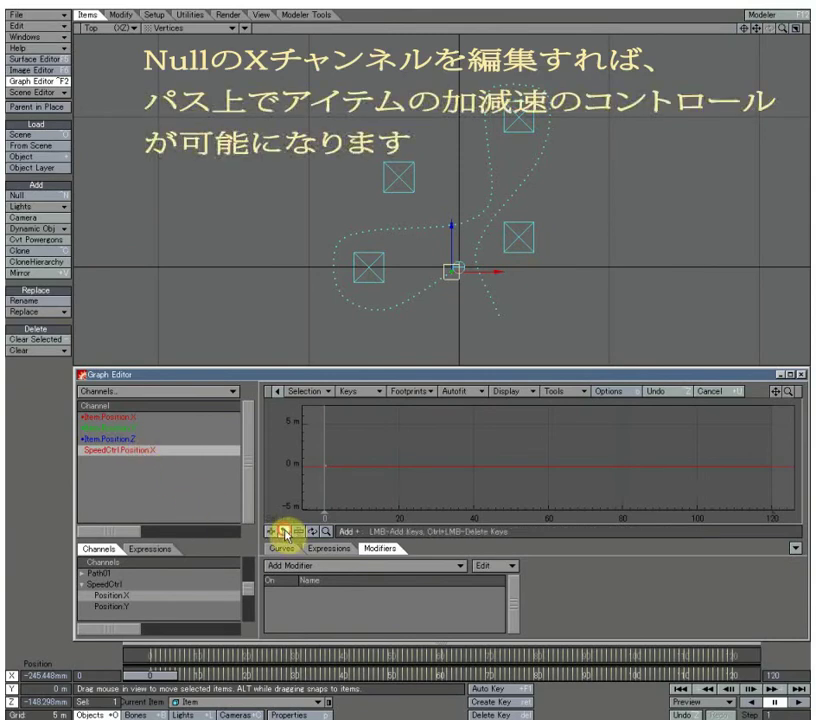
click(777, 469)
drag(777, 469, 777, 458)
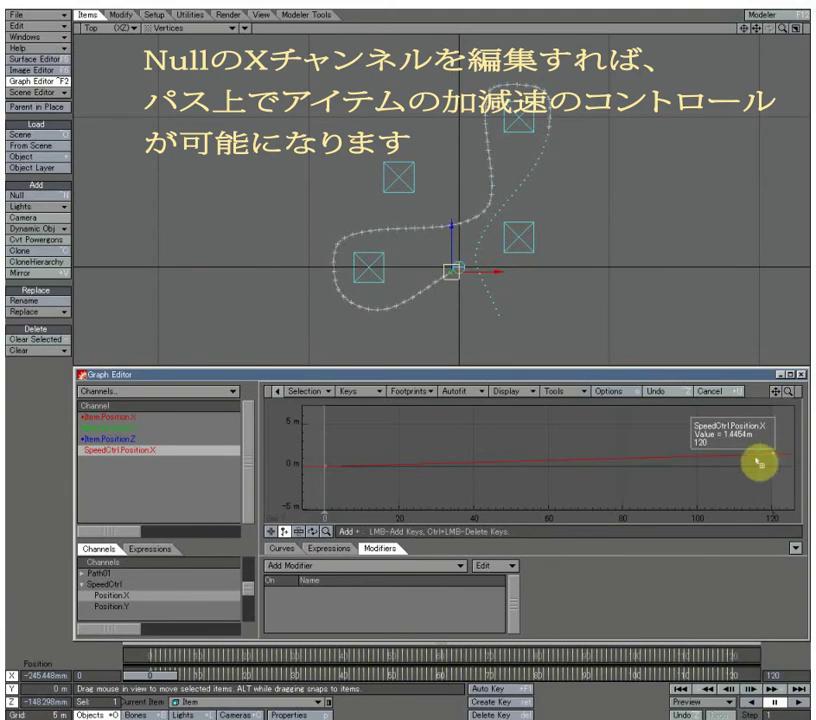
click(281, 549)
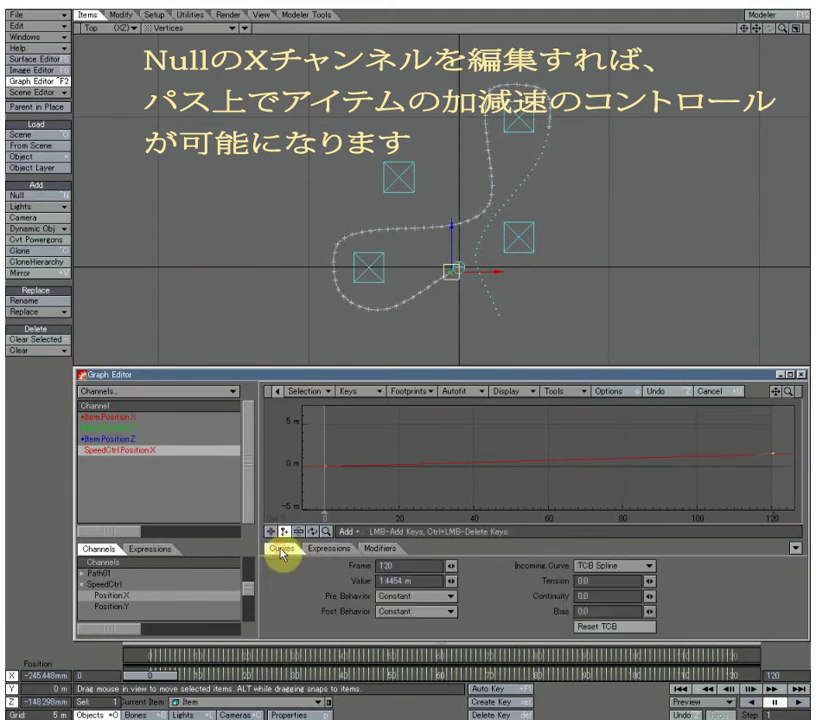
click(431, 580)
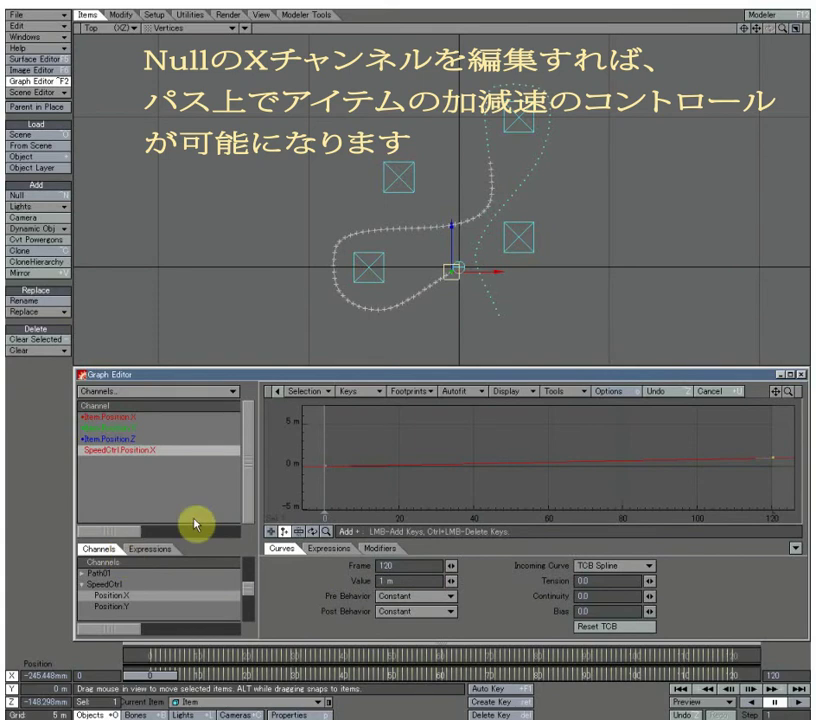
Step: Fit the SpeedCtrl.Position.X curve in the graph, select both its keys and set their tension to 1.0
click(271, 531)
click(274, 506)
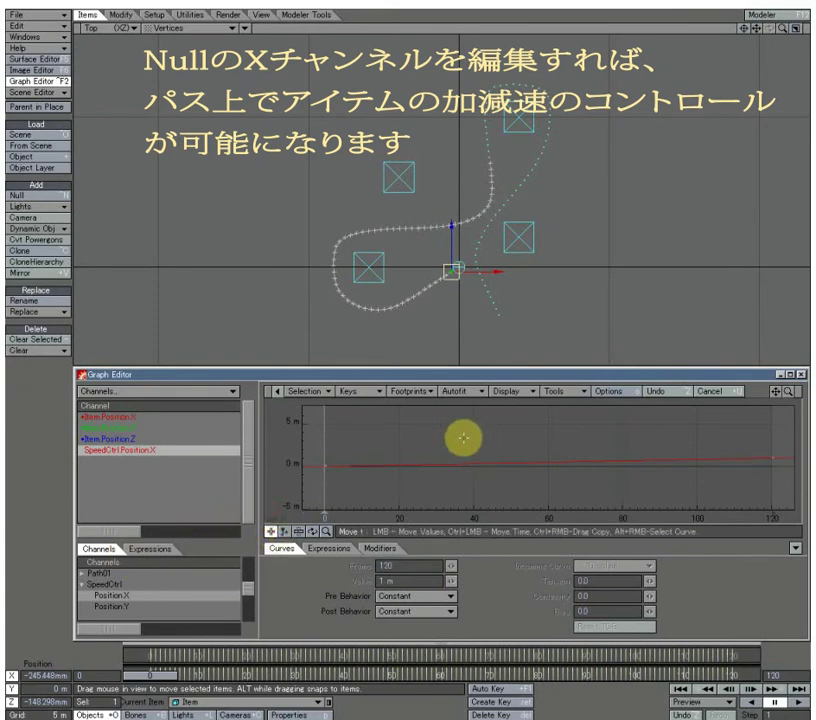
key(a)
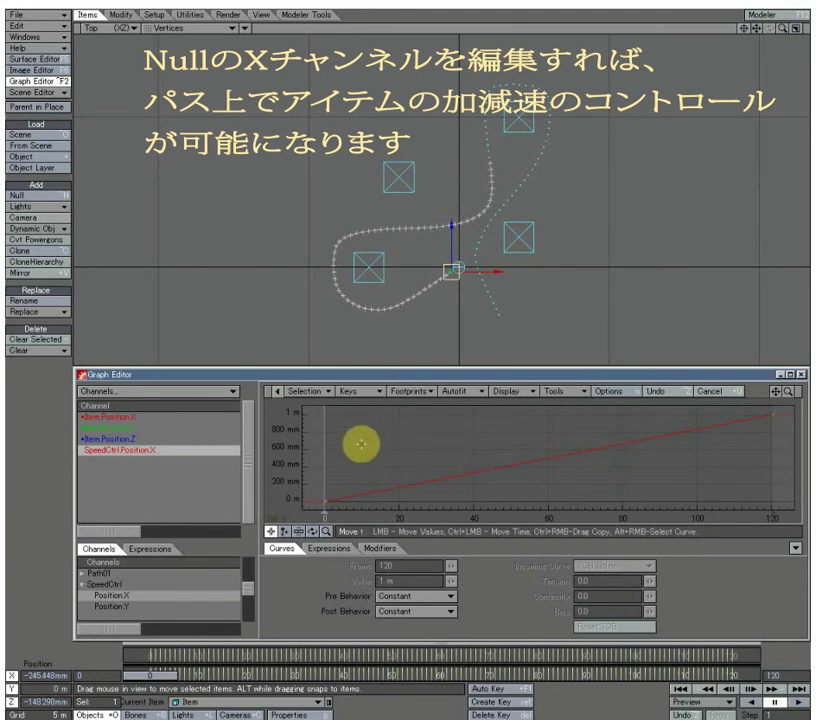
right_drag(316, 406, 775, 516)
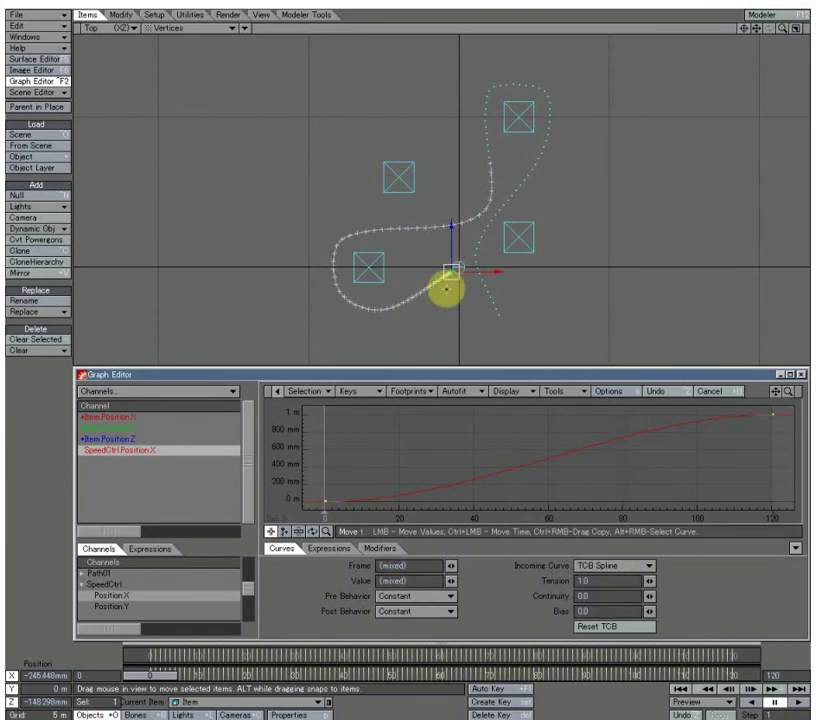
Step: Play the animation to check Item's motion along the path, stop it and return to frame 0
click(799, 702)
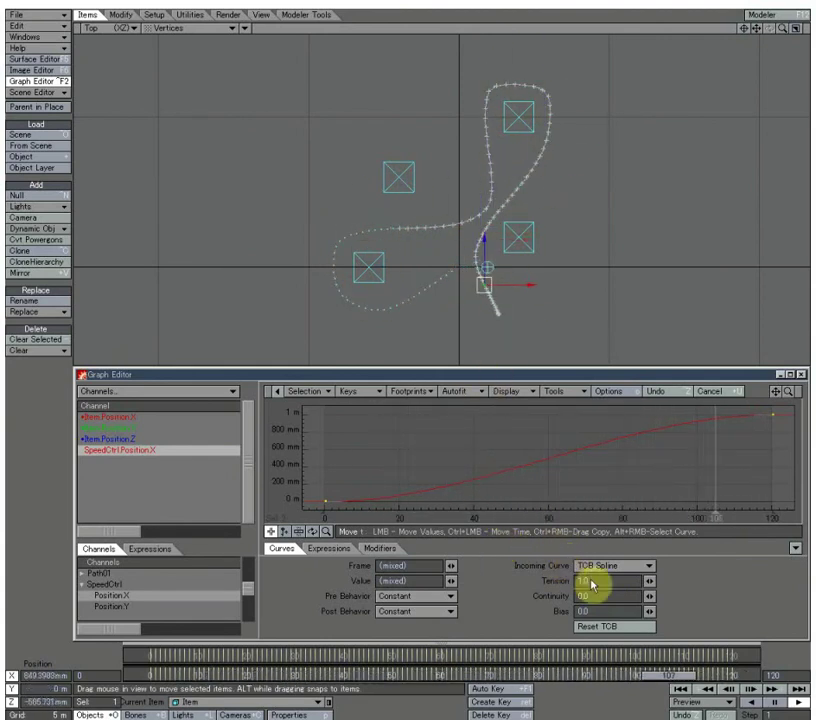
click(748, 703)
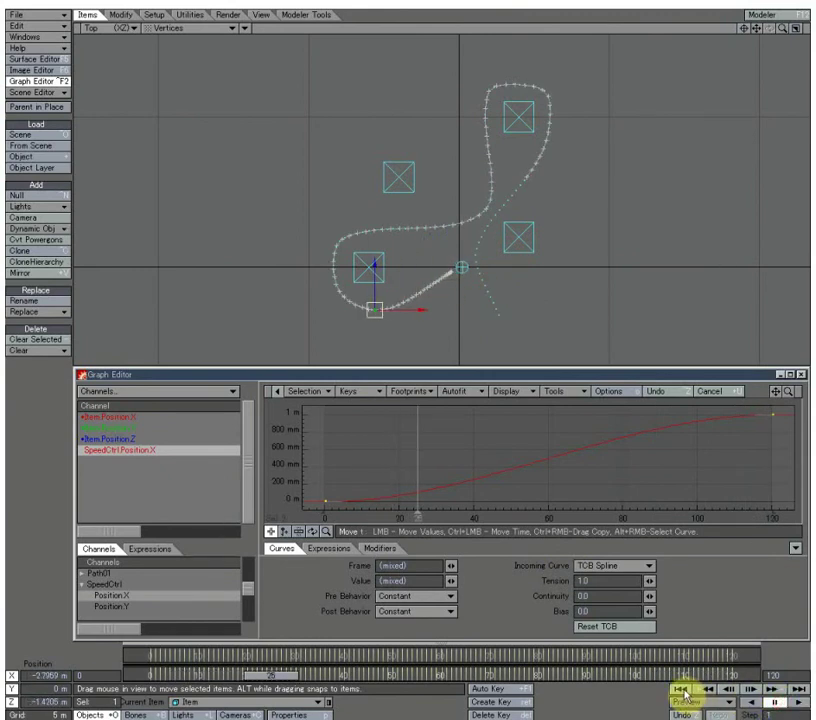
click(680, 690)
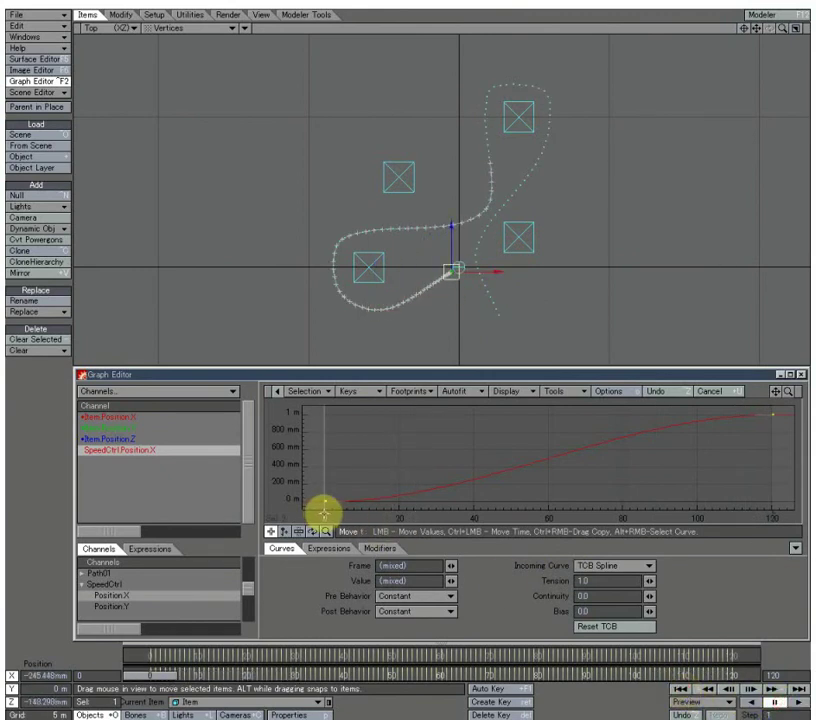
Step: Create keys at frames 50 and 70 on the SpeedCtrl.Position.X curve, keeping the curve's values there
mouse_move(325, 513)
mouse_down()
mouse_move(543, 527)
mouse_move(524, 522)
mouse_up()
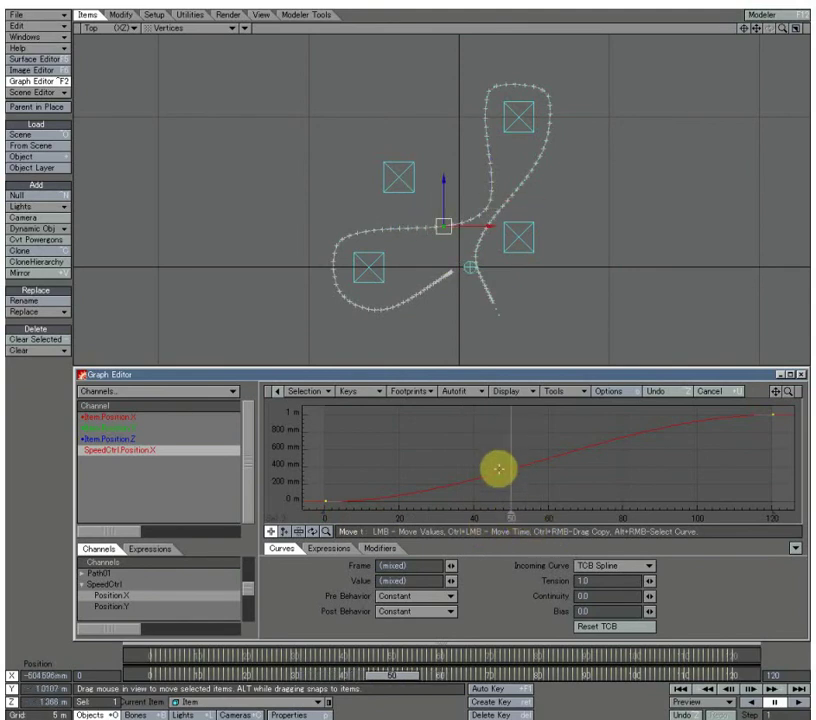
key(Return)
key(Return)
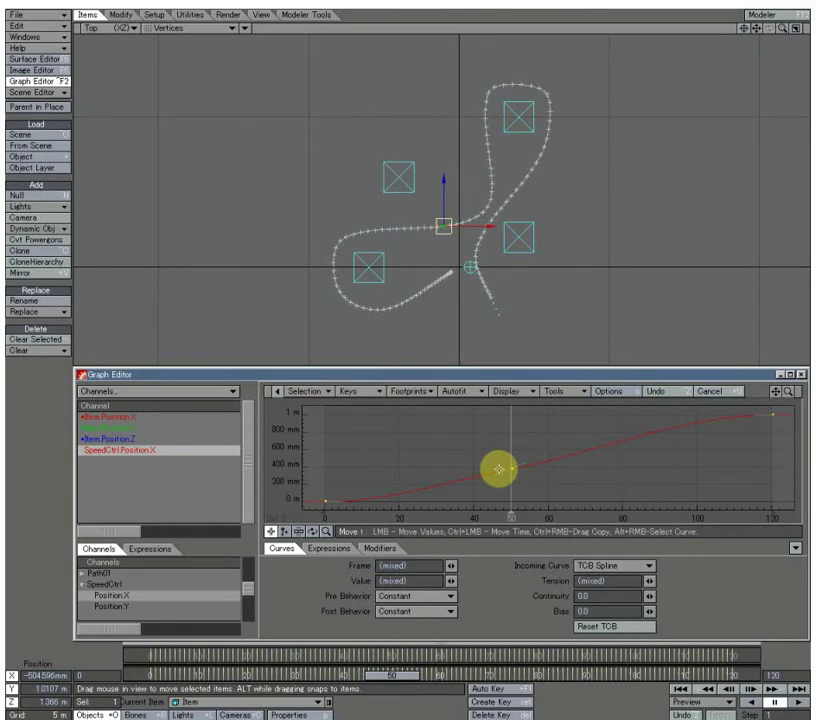
click(553, 513)
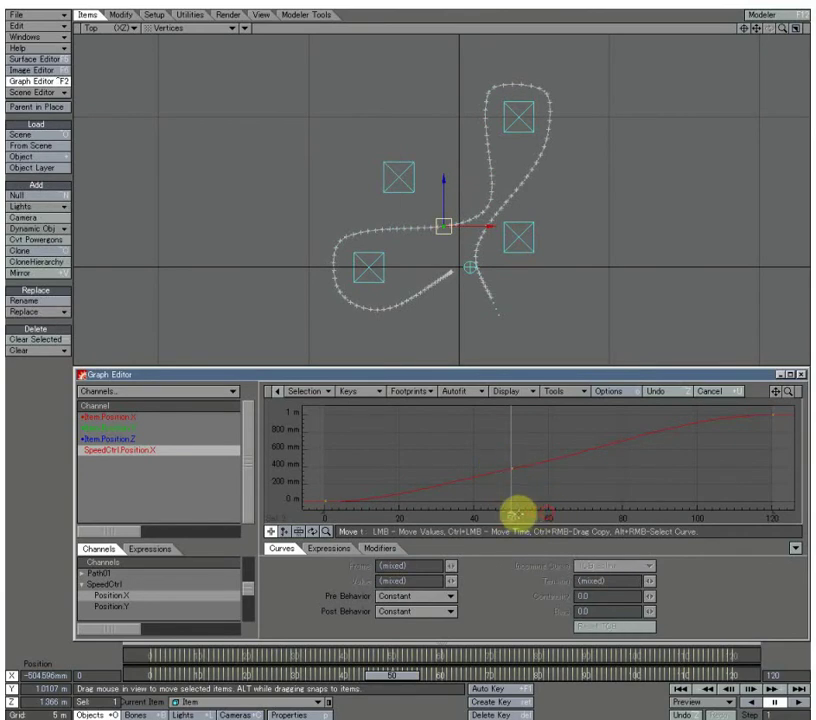
drag(511, 517, 592, 519)
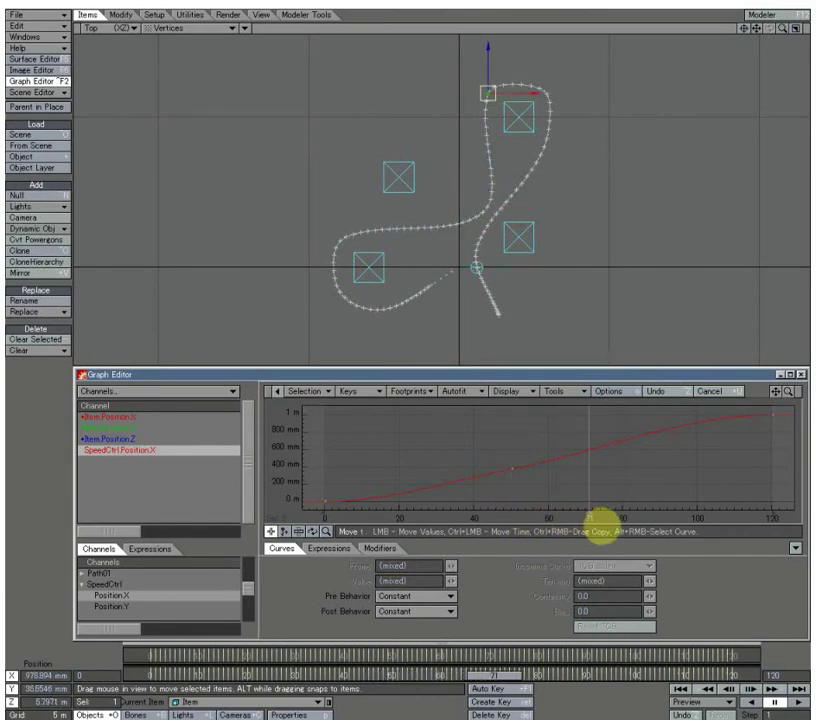
key(Return)
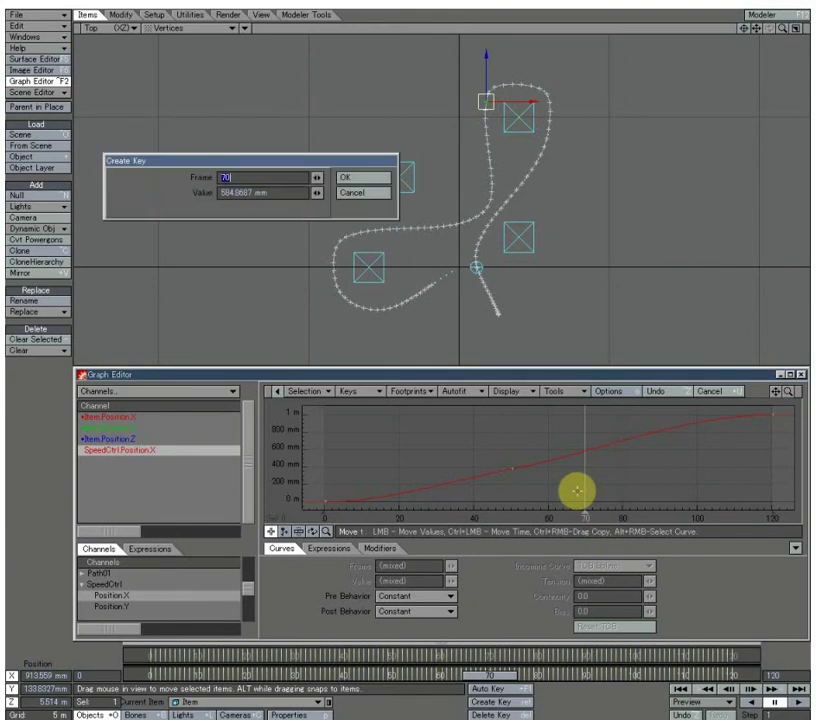
key(Return)
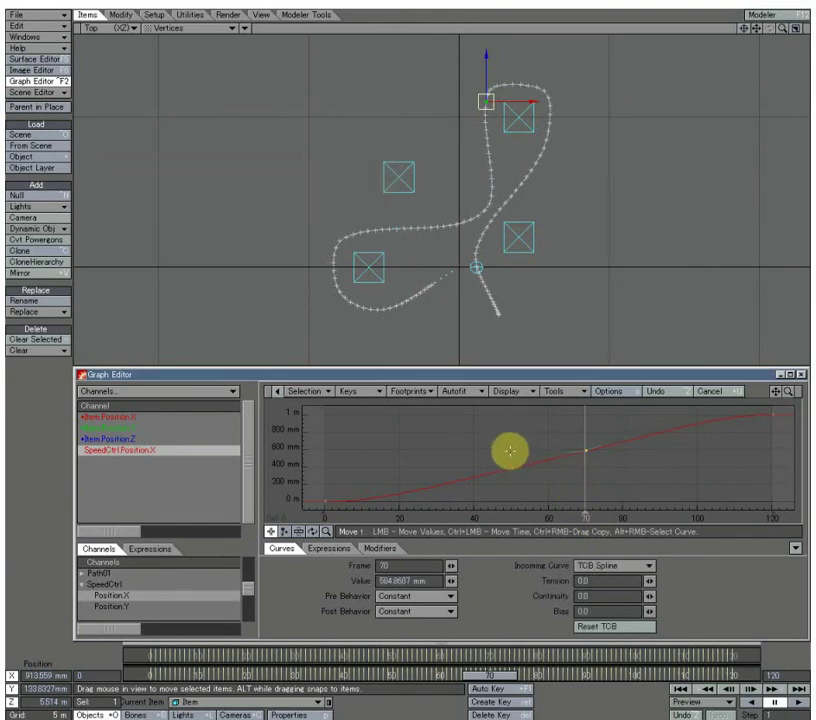
Step: Stretch the values of the frame 50 and 70 keys toward each other, to about 502 mm and 529 mm
right_drag(513, 443, 552, 465)
key(h)
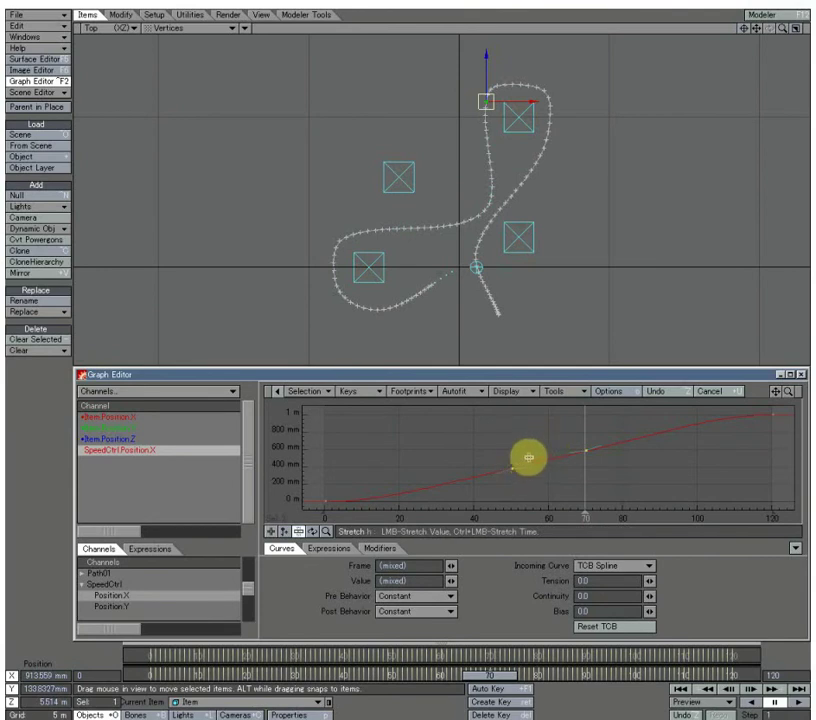
drag(542, 458, 546, 570)
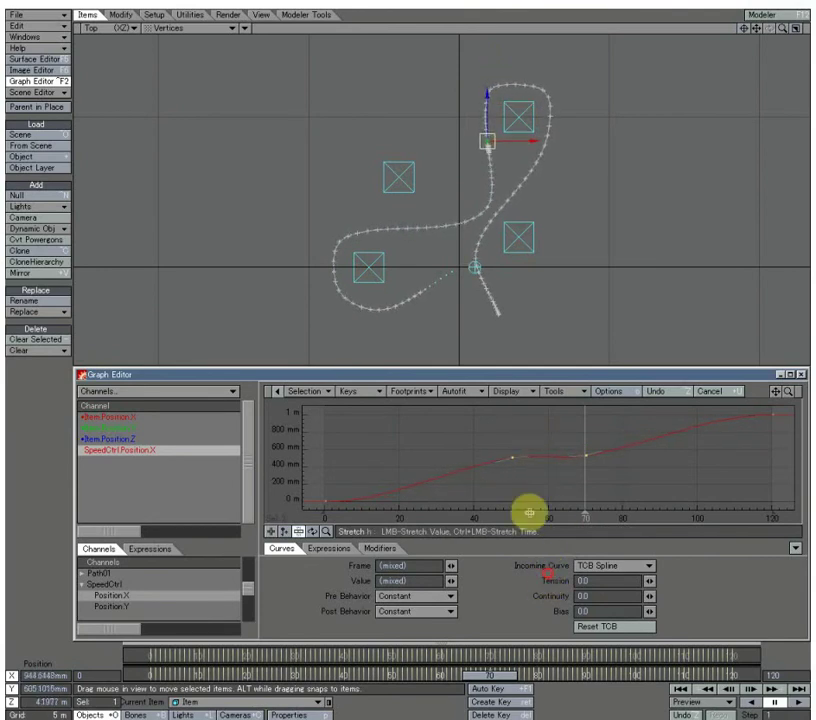
mouse_move(510, 458)
drag(513, 472, 512, 473)
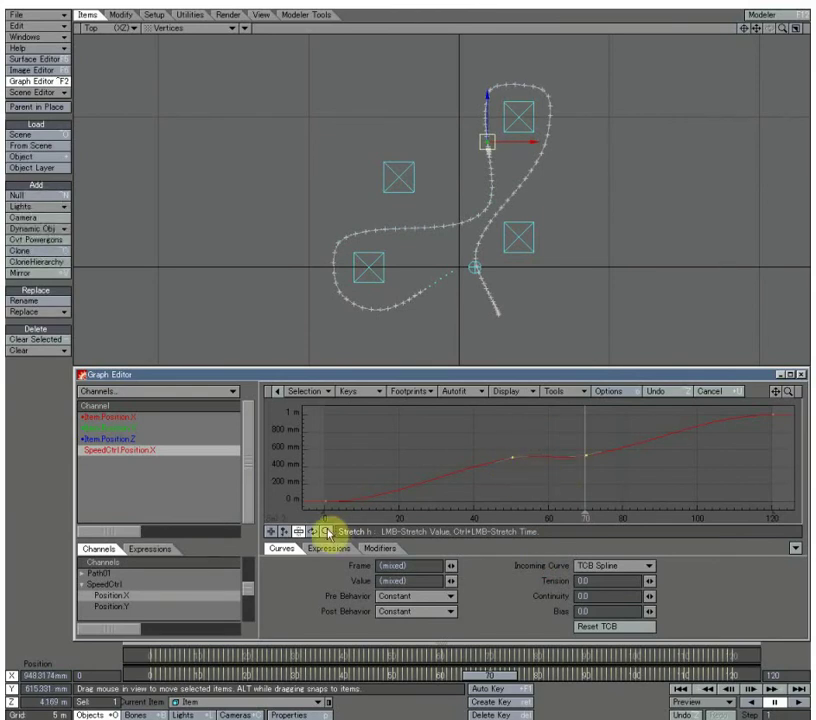
Step: Set the frame 70 key's incoming curve to Linear and play the animation to check the slowdown
click(271, 531)
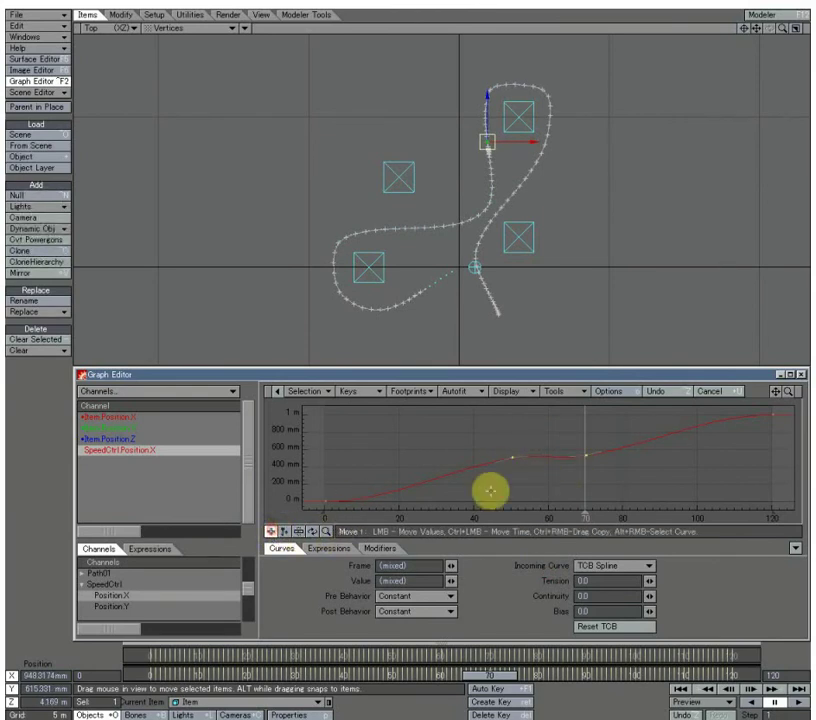
click(580, 447)
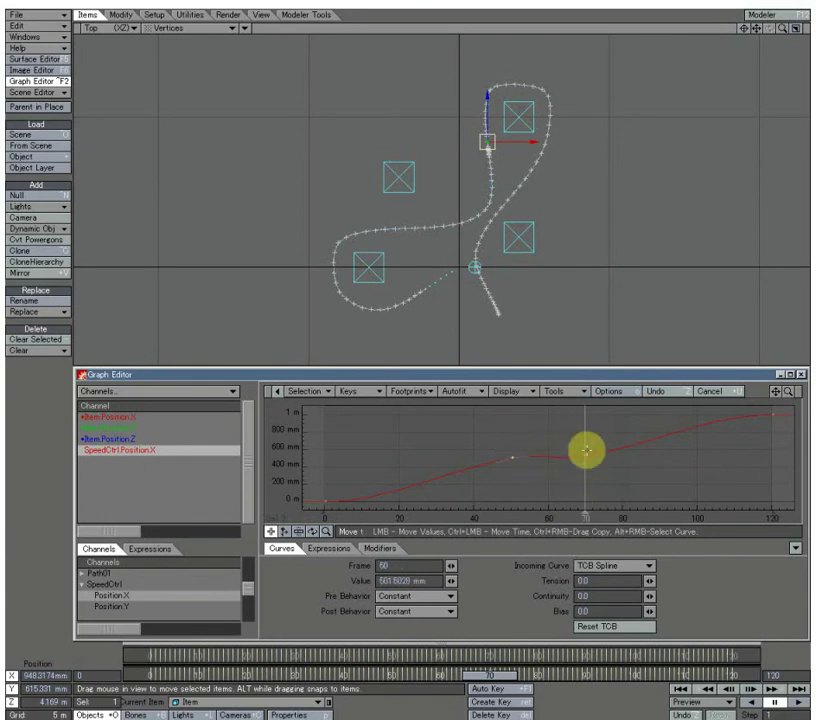
click(643, 568)
click(641, 645)
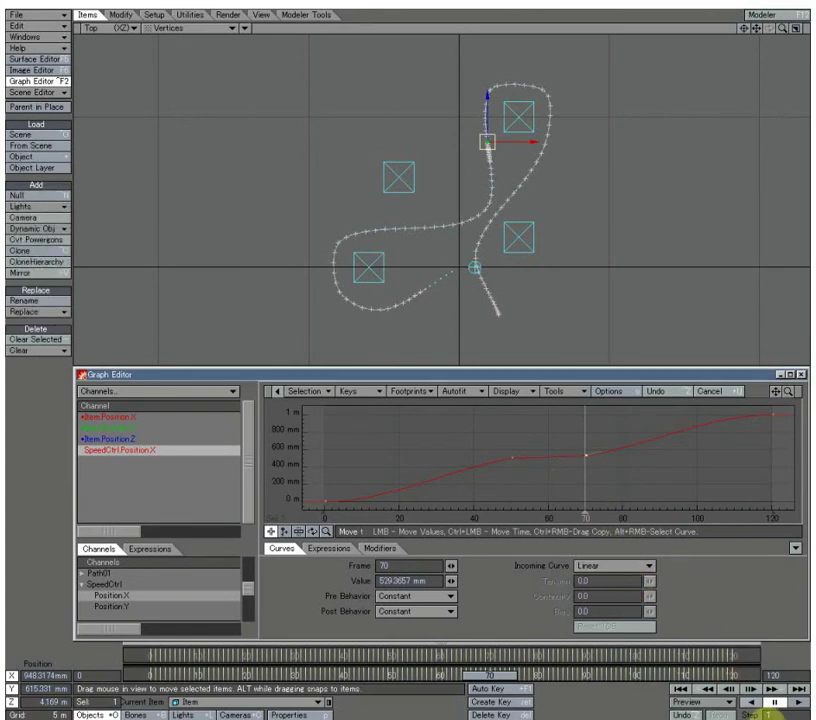
click(797, 703)
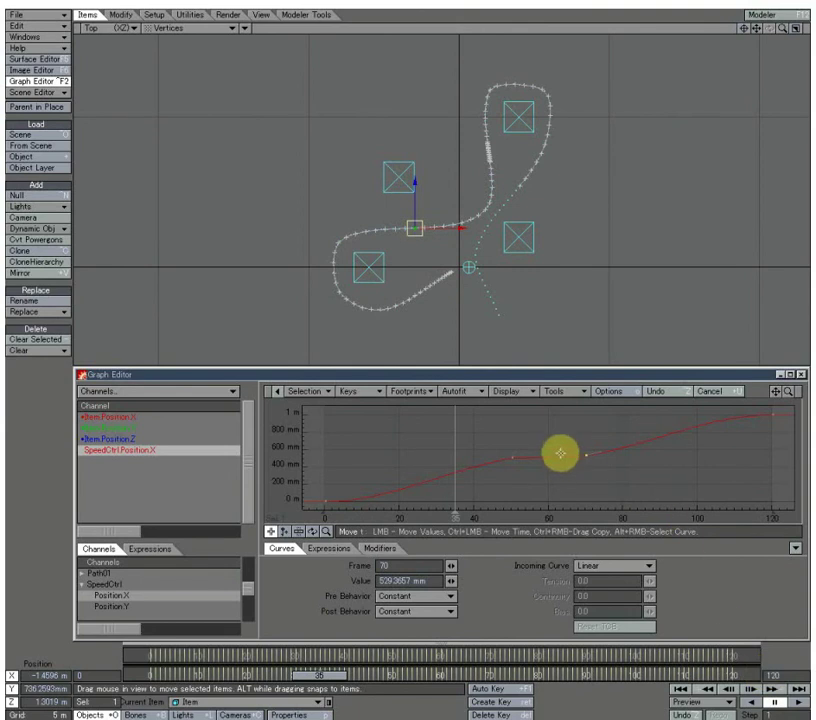
Step: Add a key at frame 60 on the SpeedCtrl.Position.X curve with a value of about 850 mm
right_drag(479, 425, 621, 488)
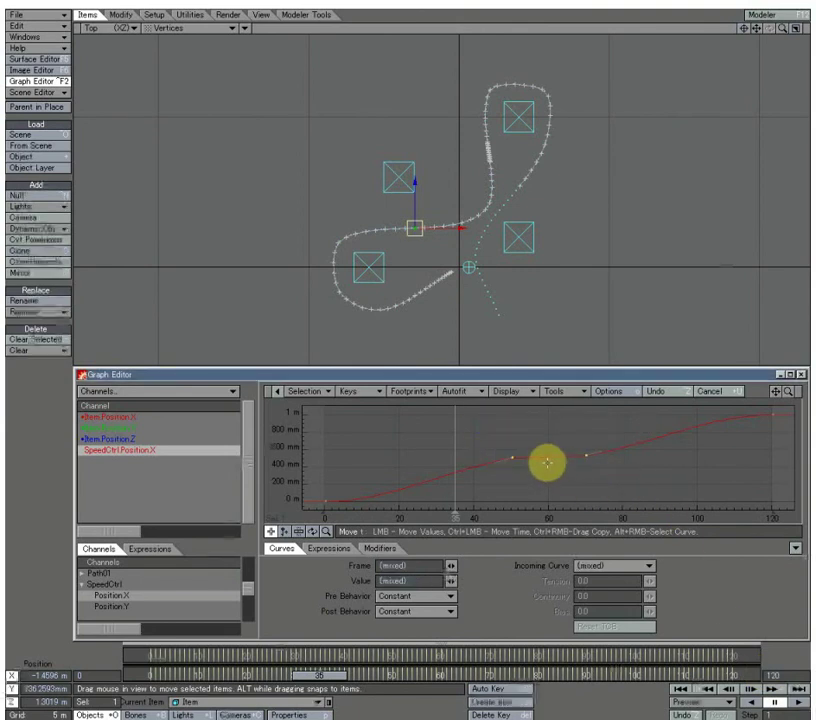
click(286, 532)
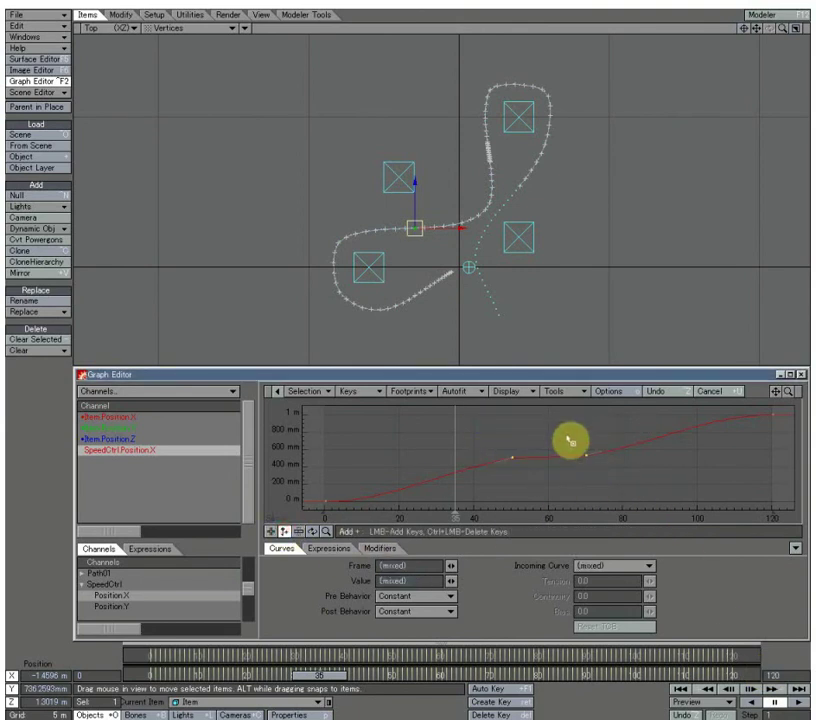
drag(552, 462, 550, 430)
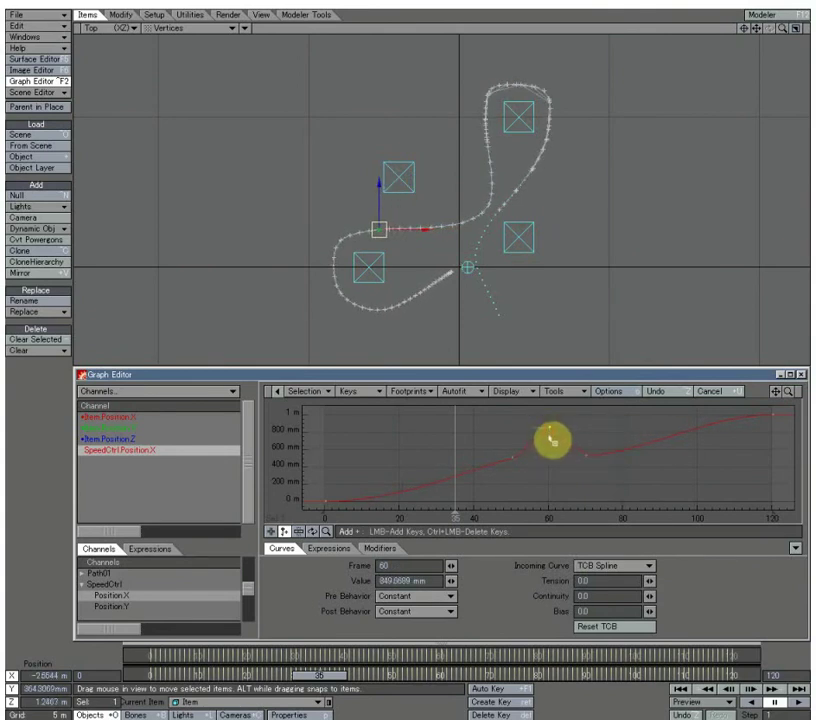
Step: Stretch the frame 50 and 70 keys apart in time, to about frames 40 and 82
click(270, 532)
drag(481, 433, 639, 468)
key(h)
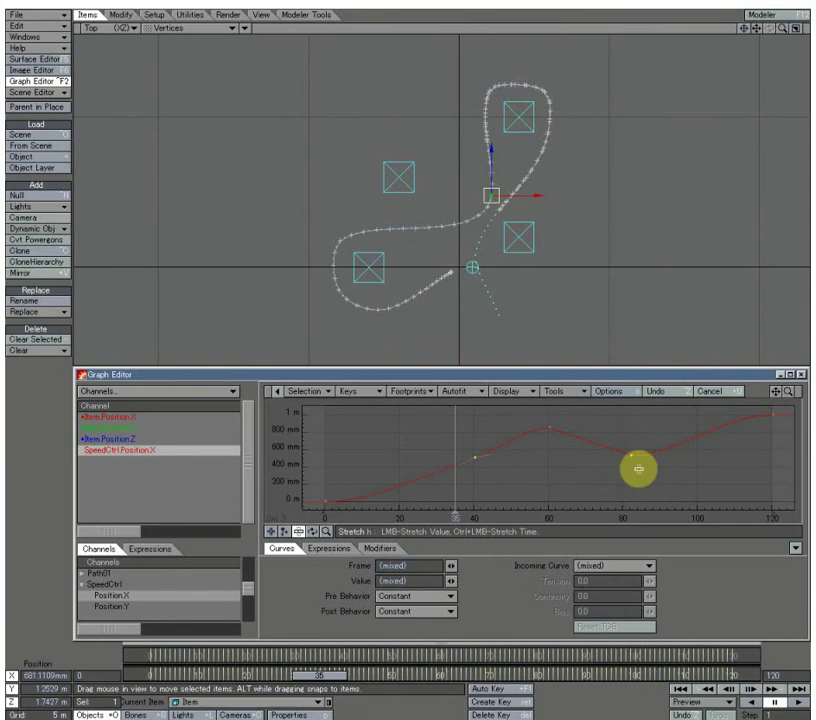
Step: Set the incoming curve of the frame 40 and 82 keys to TCB Spline and play the animation to check the reversal
click(625, 565)
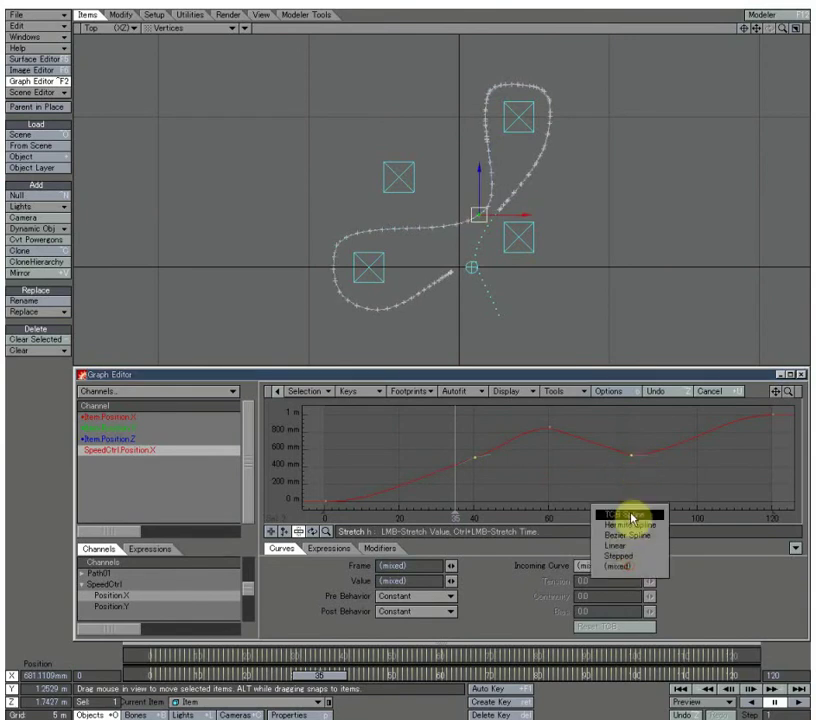
click(630, 516)
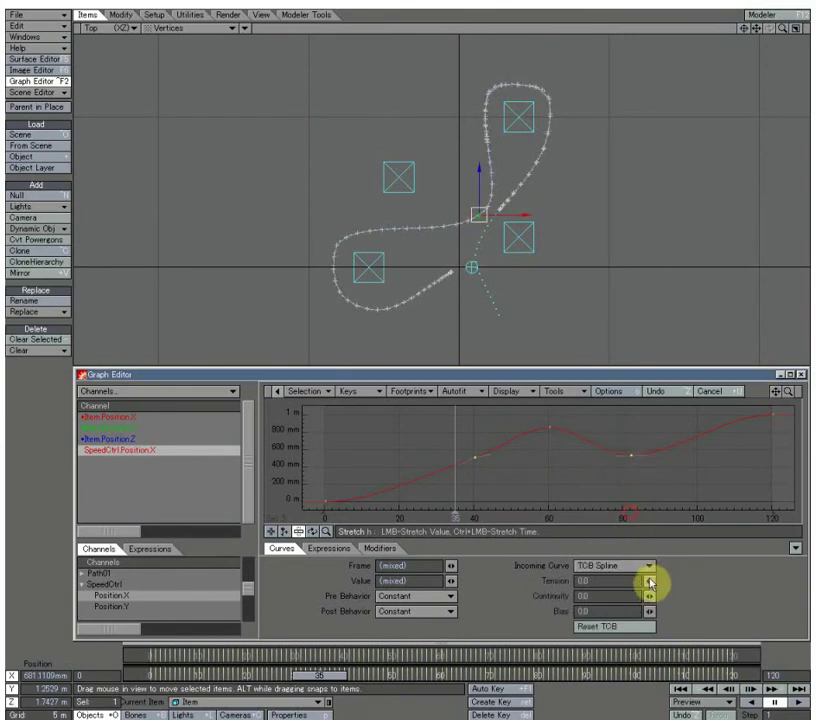
click(803, 703)
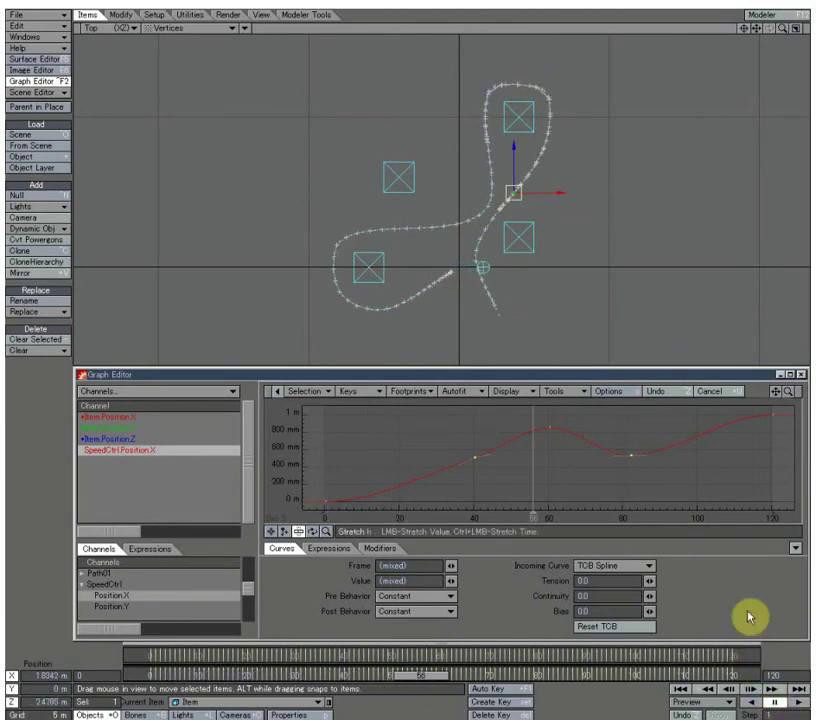
Step: Close the Graph Editor, enlarge the Perspective view to a single viewport and set its display to Shaded Solid
click(803, 375)
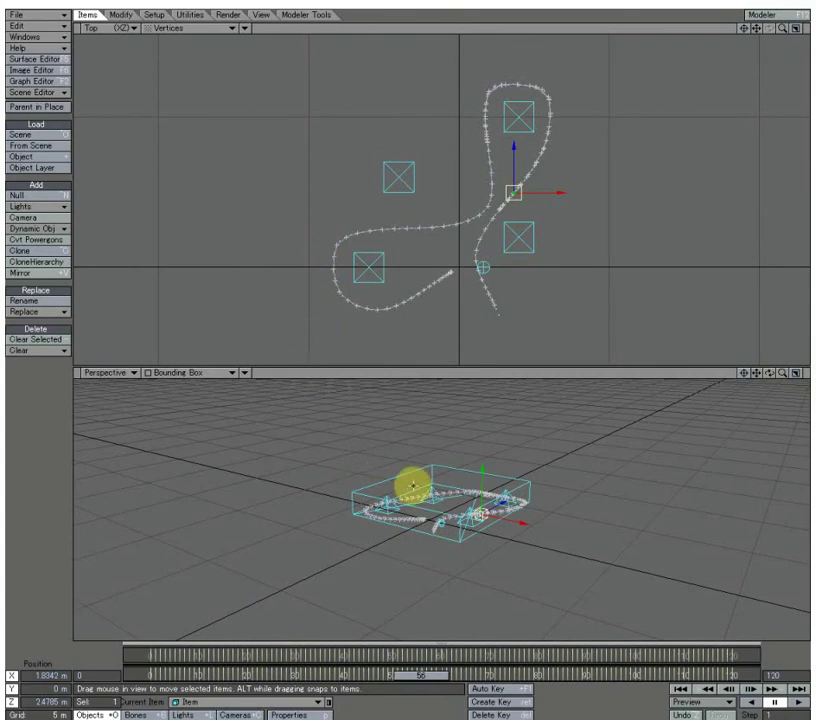
key(0)
alt+drag(423, 410, 480, 428)
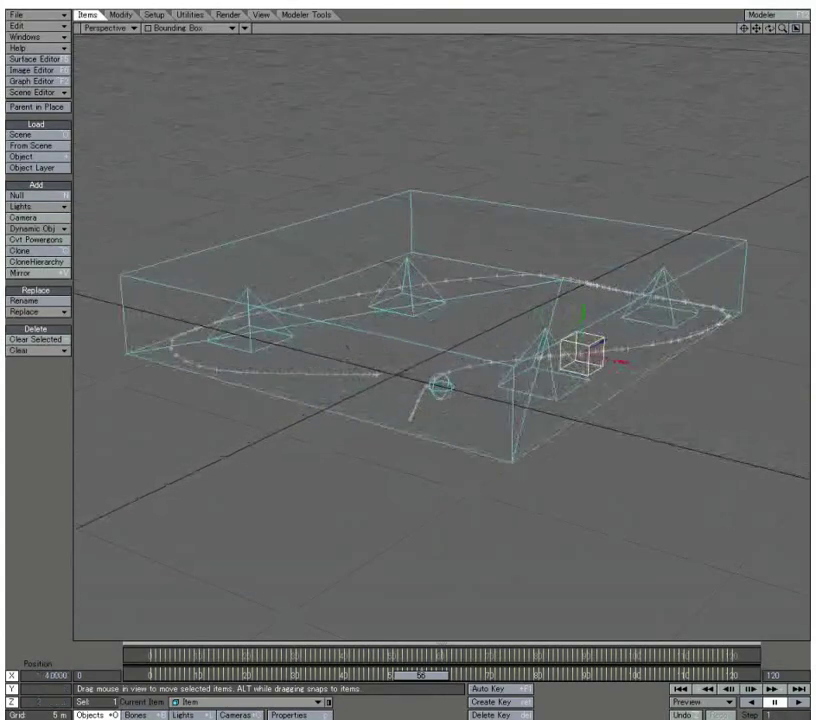
click(167, 28)
click(165, 65)
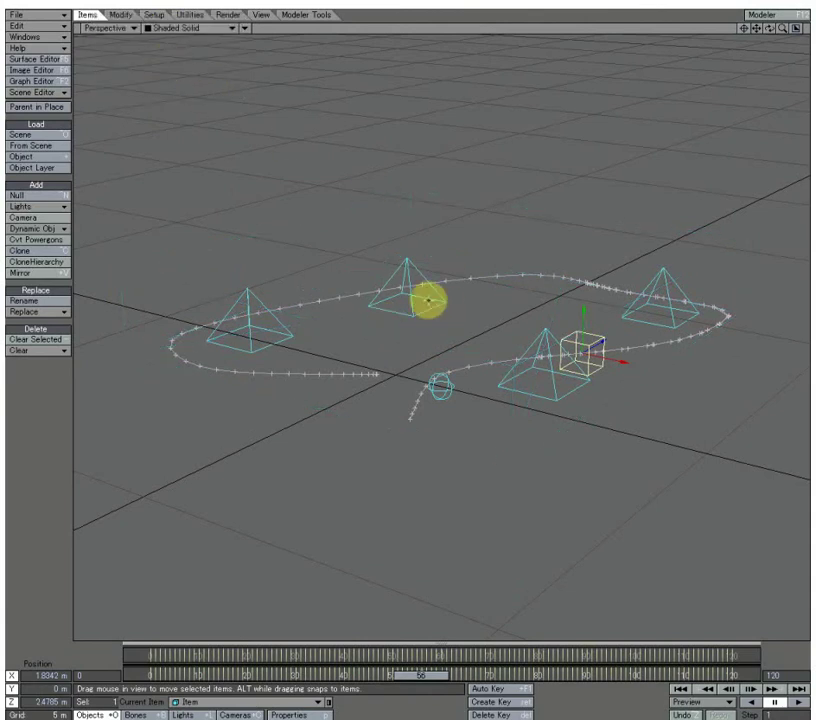
Step: Go to frame 0 and set Item's heading and pitch controllers to Align to Path in its motion options
key(m)
drag(220, 677, 148, 678)
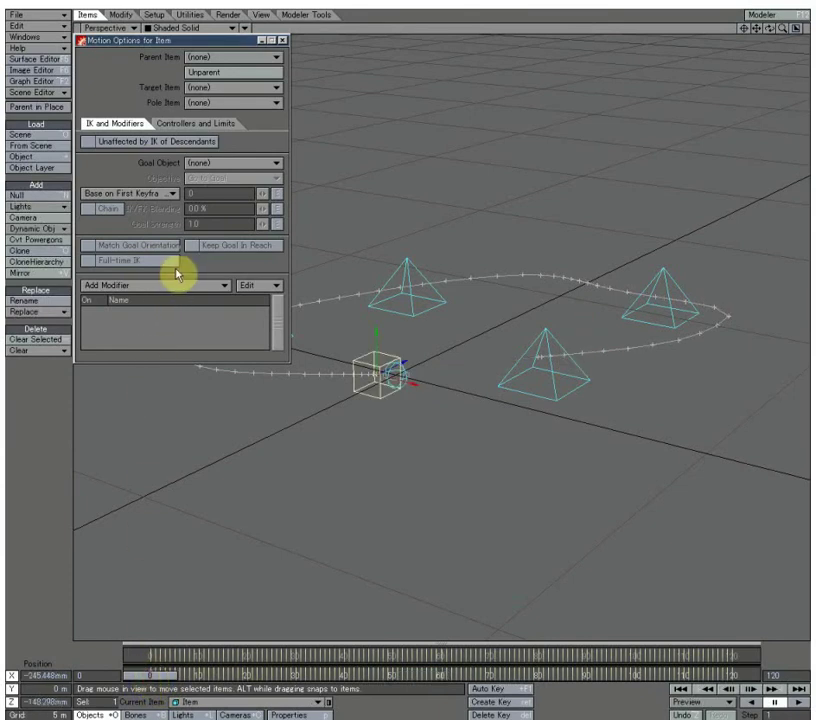
click(205, 125)
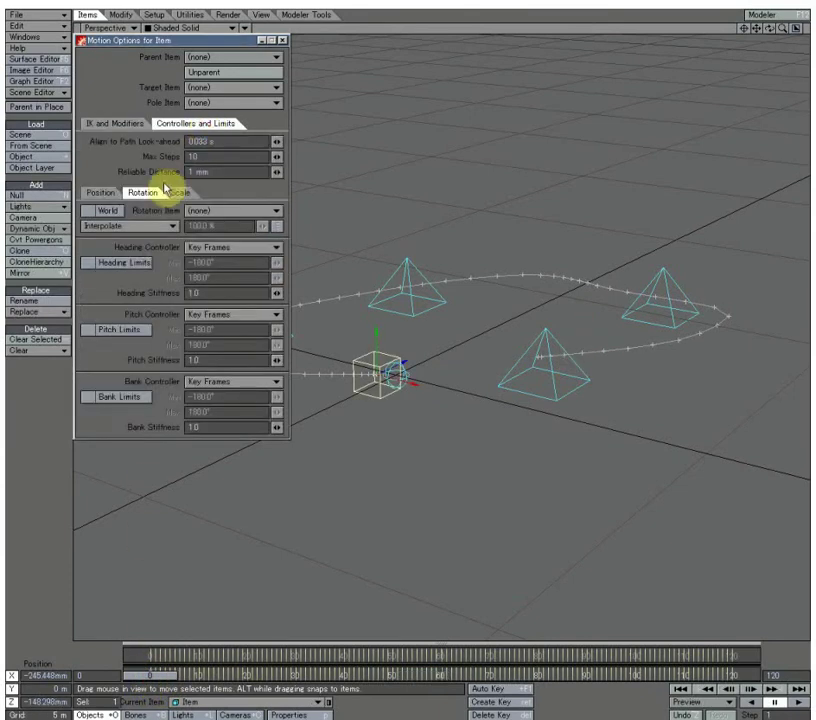
click(242, 255)
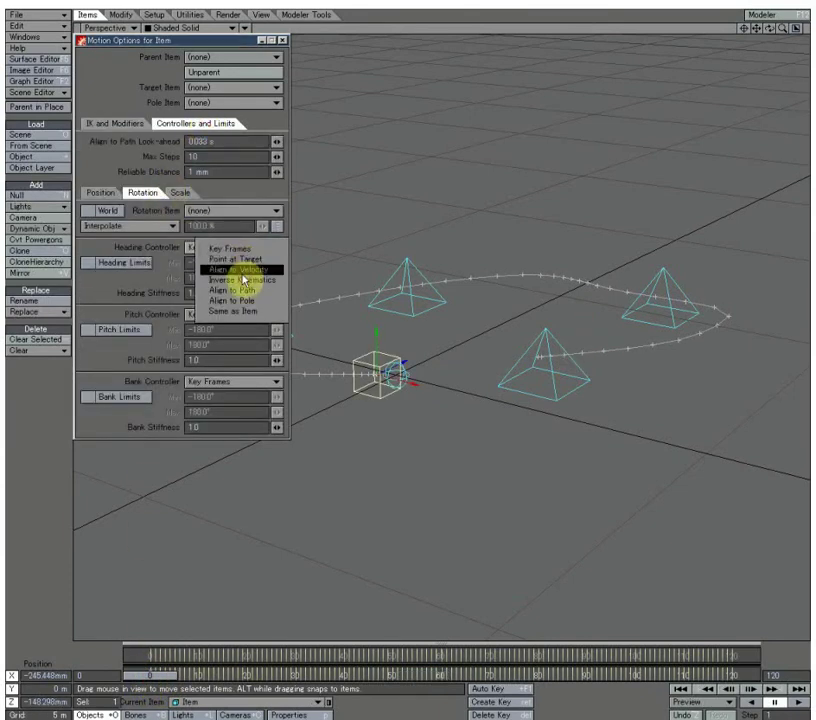
click(282, 340)
click(242, 318)
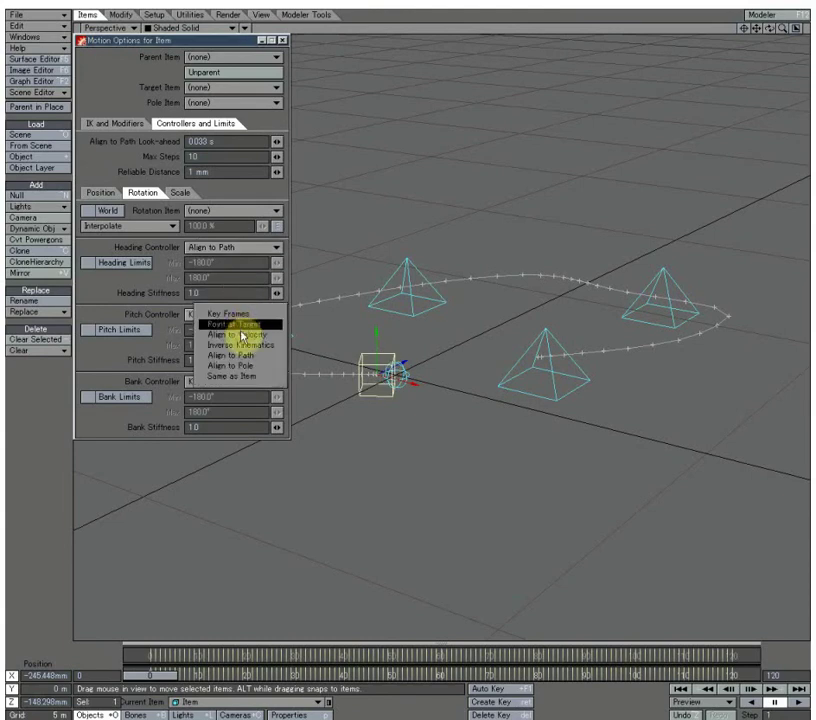
click(241, 355)
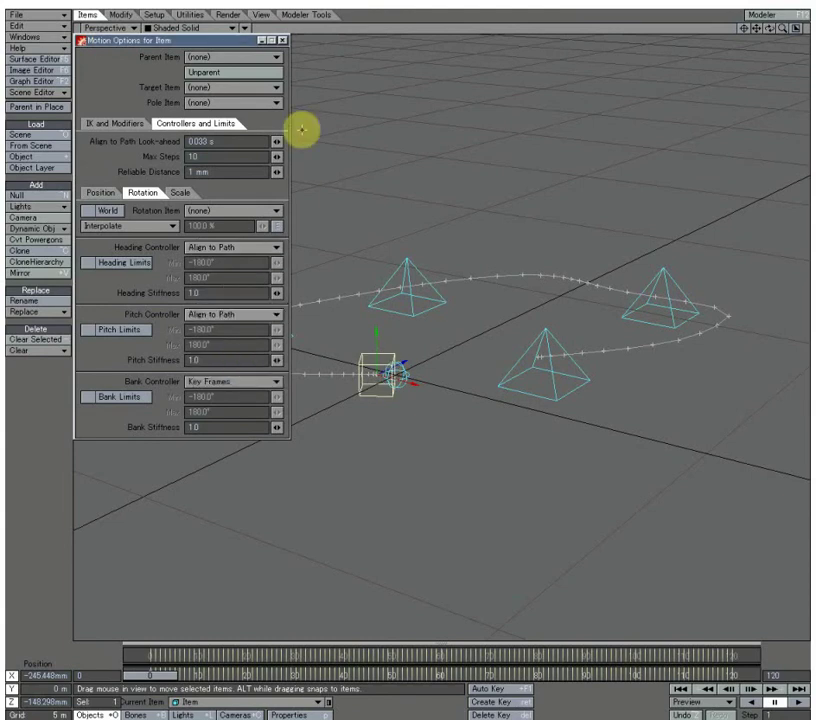
click(283, 40)
Step: Play the animation in the Perspective view to check how Item turns along the path
mouse_move(486, 353)
alt+mouse_down()
mouse_move(483, 339)
mouse_move(455, 320)
mouse_move(476, 348)
alt+mouse_up()
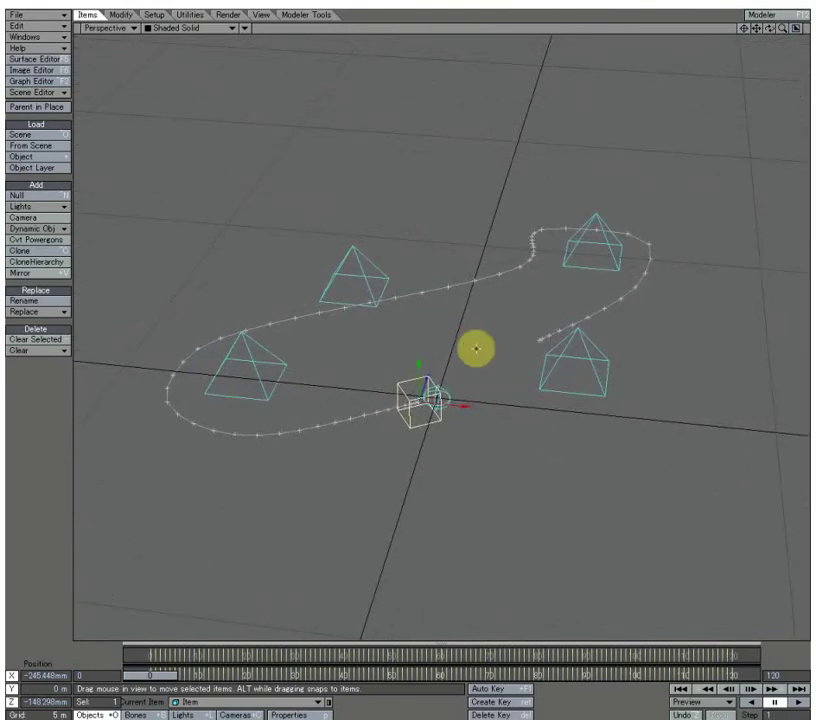
click(801, 704)
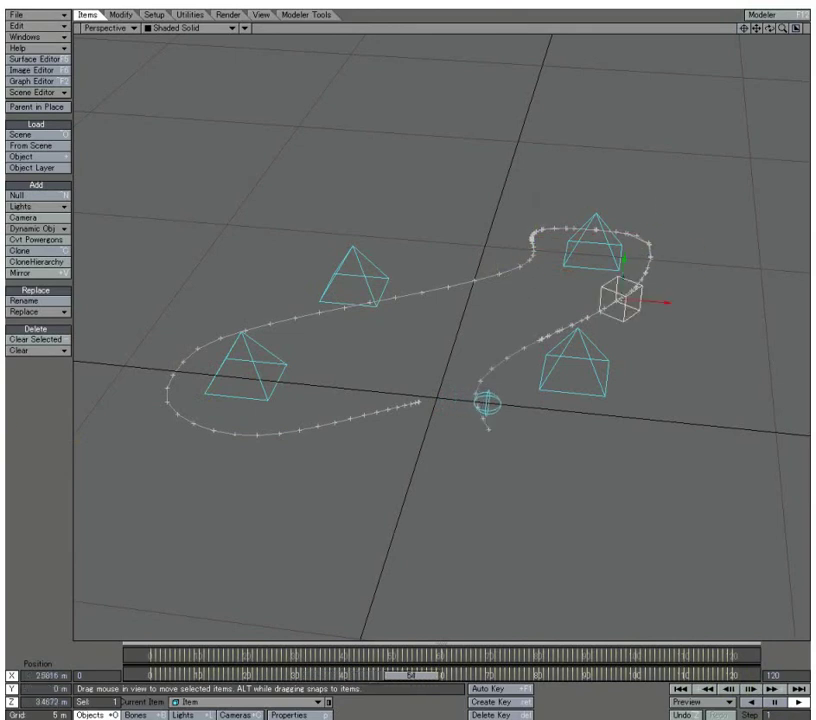